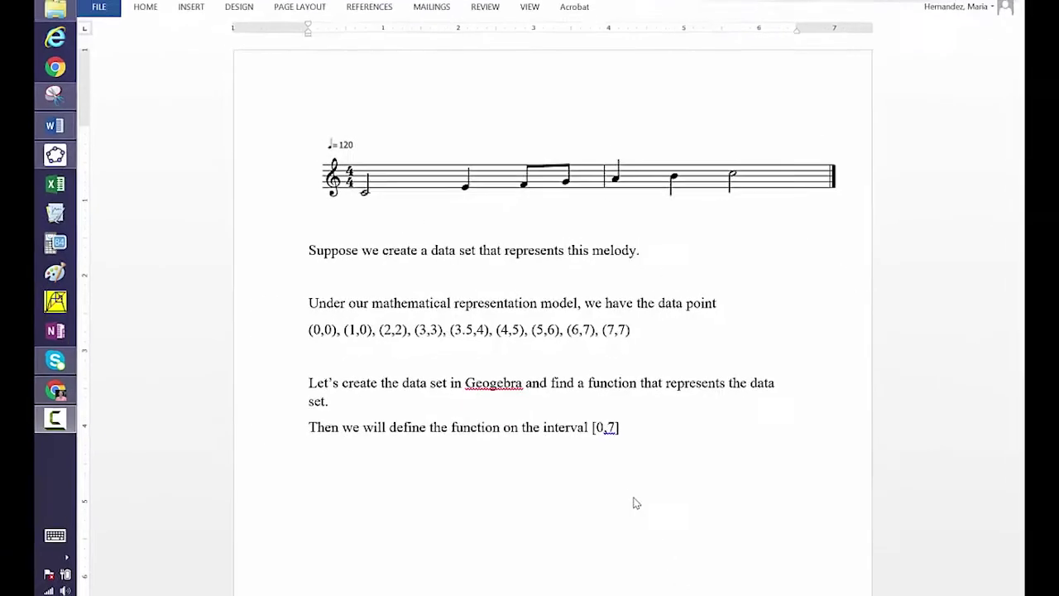
Step: Switch from the Word melody document to the GeoGebra window
mouse_move(55, 155)
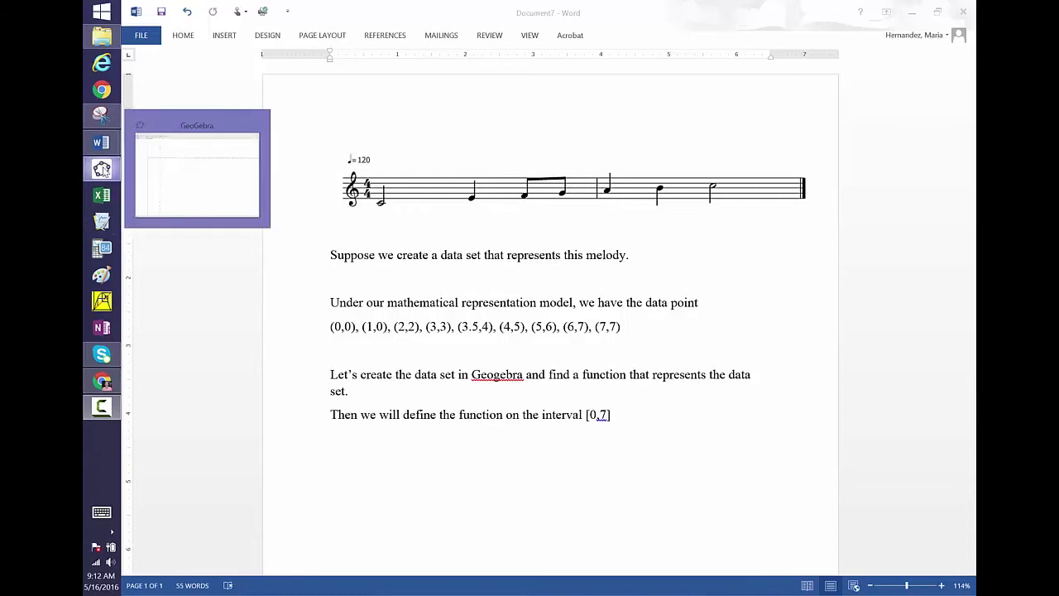
left_click(103, 169)
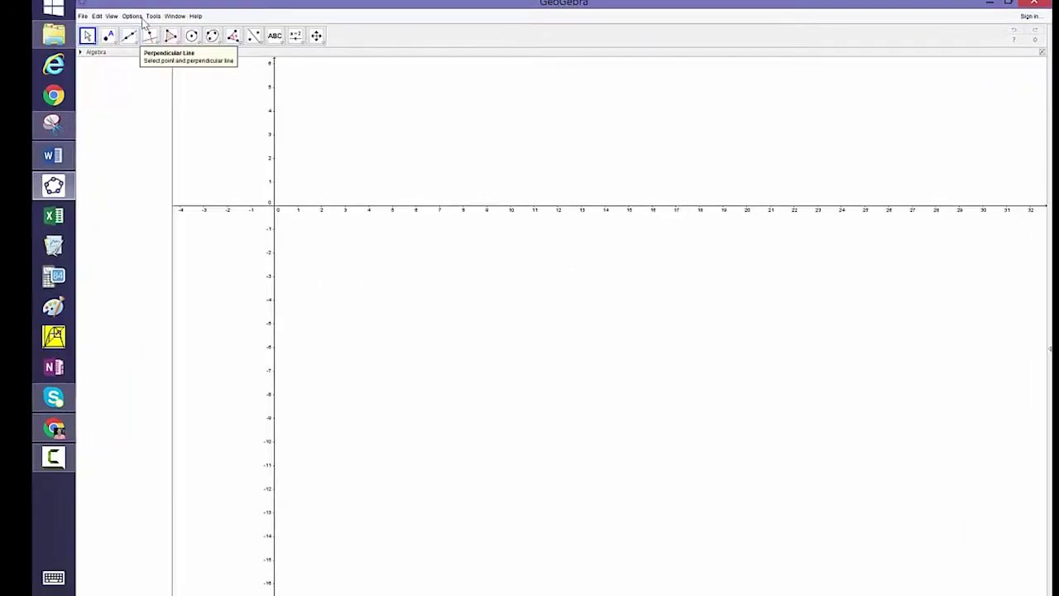
Step: Set the GeoGebra interface font size to 16 pt
left_click(64, 11)
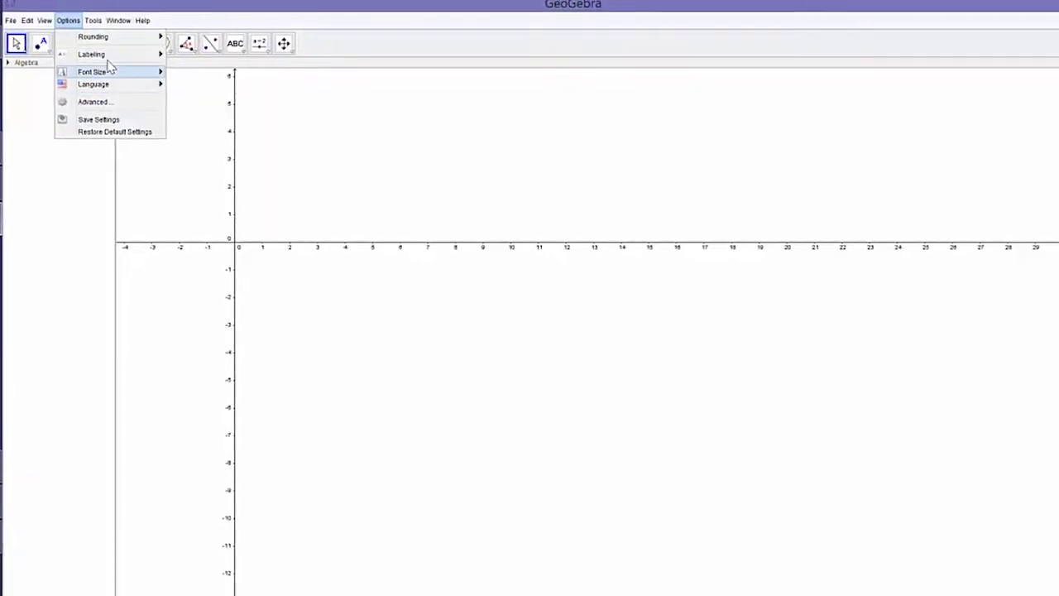
mouse_move(128, 71)
left_click(190, 110)
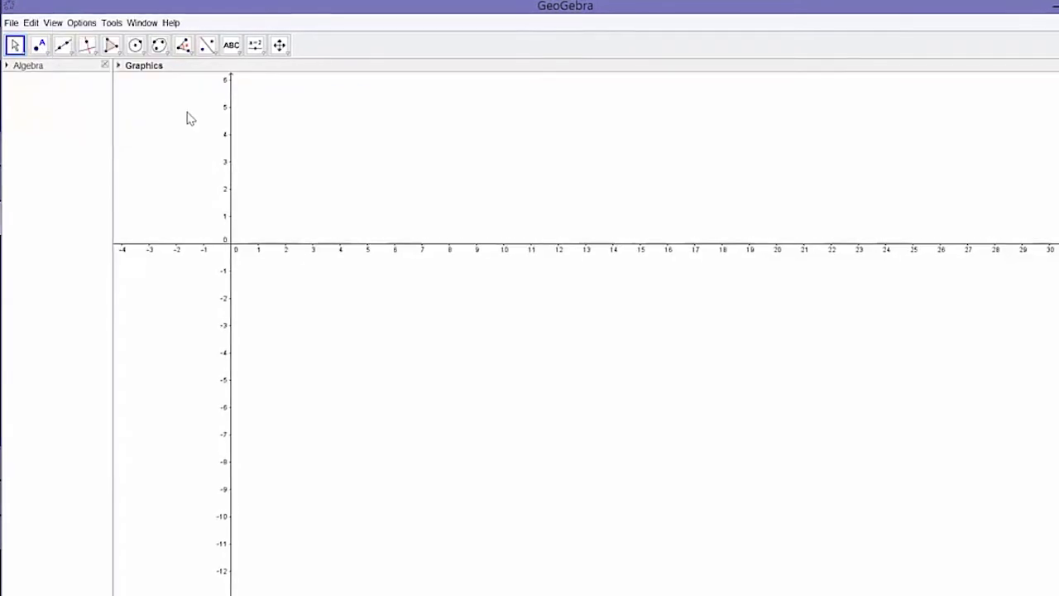
Step: Add a Spreadsheet view beside the graph, then return to the Word melody document
left_click(52, 25)
left_click(51, 26)
left_click(50, 25)
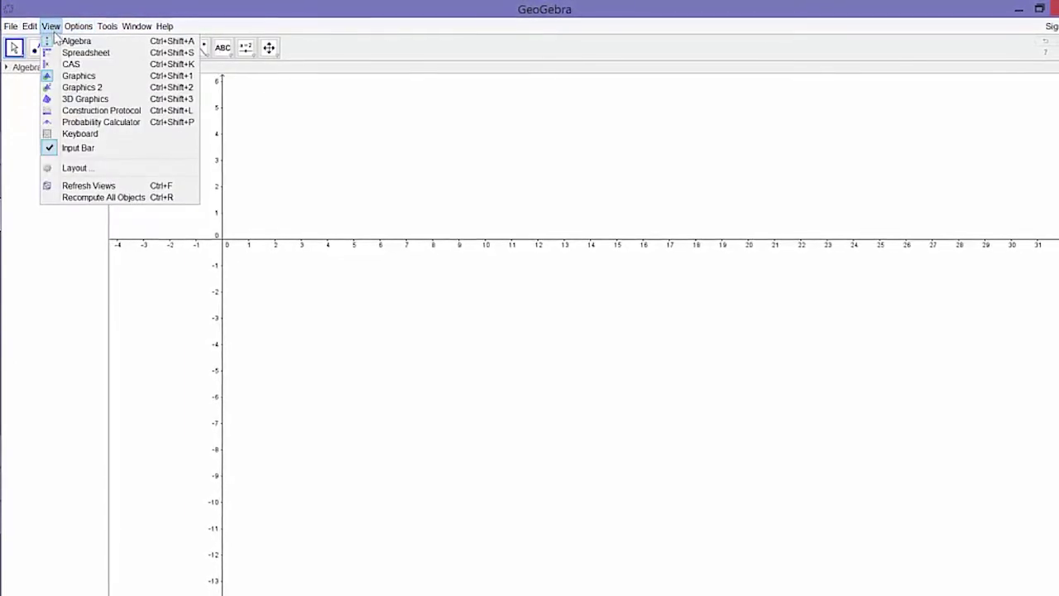
left_click(54, 53)
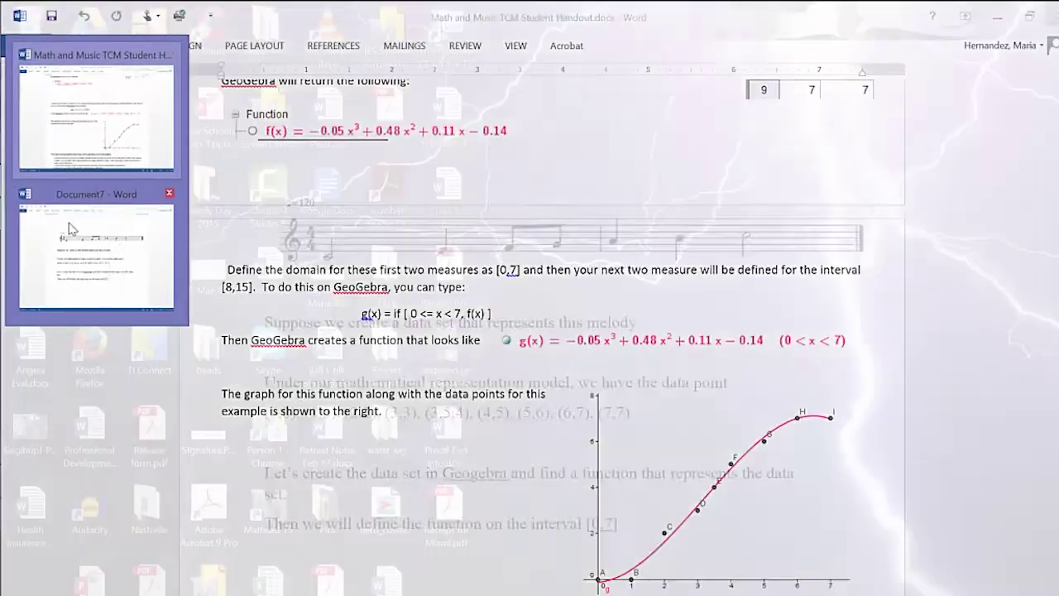
left_click(73, 159)
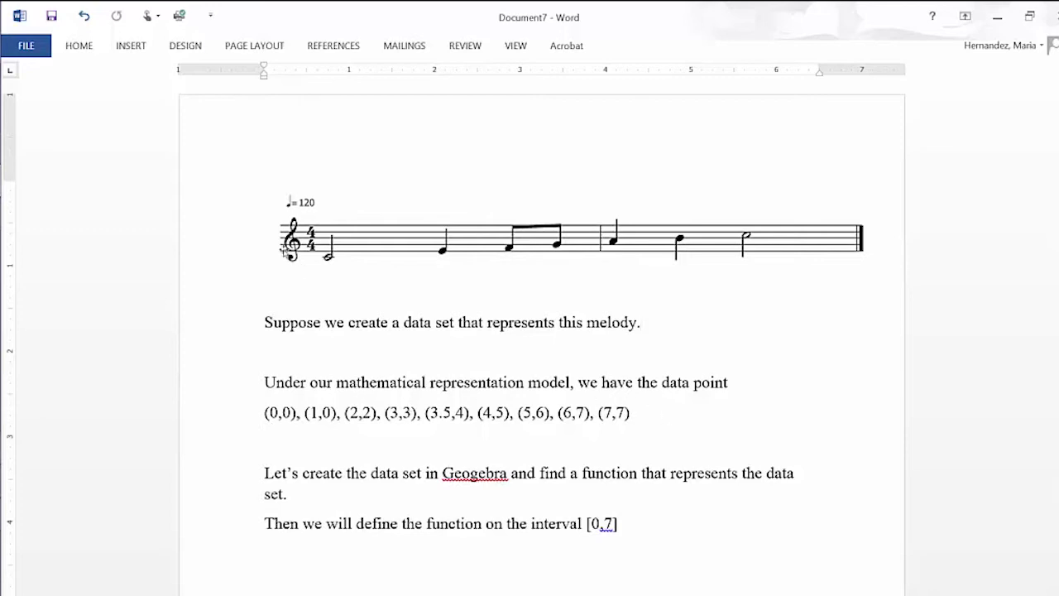
Step: Enter x-values 0, 1, 2, 3, 3.5, 4, 5, 6, 7 down column A from A1
key("alt+Tab")
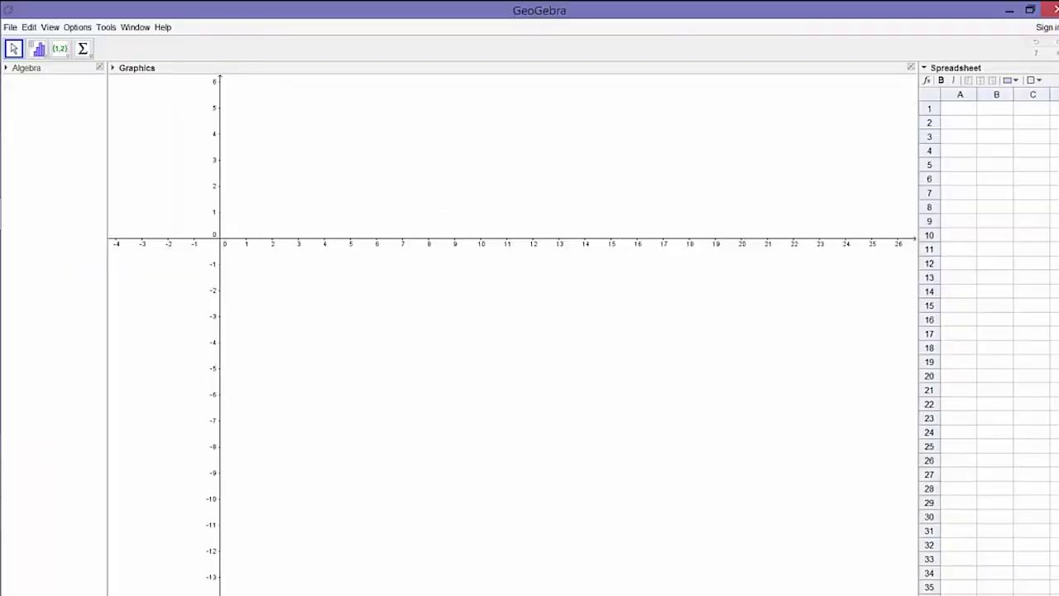
left_click(967, 114)
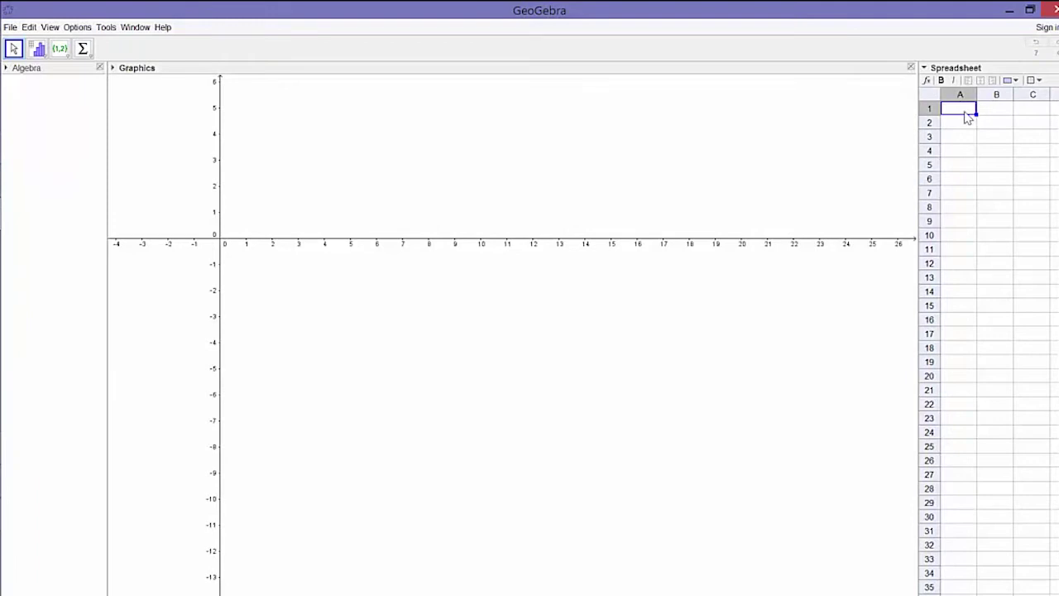
type("0")
key("Return")
type("1")
key("Return")
type("2 3")
key("Return")
type("3.5")
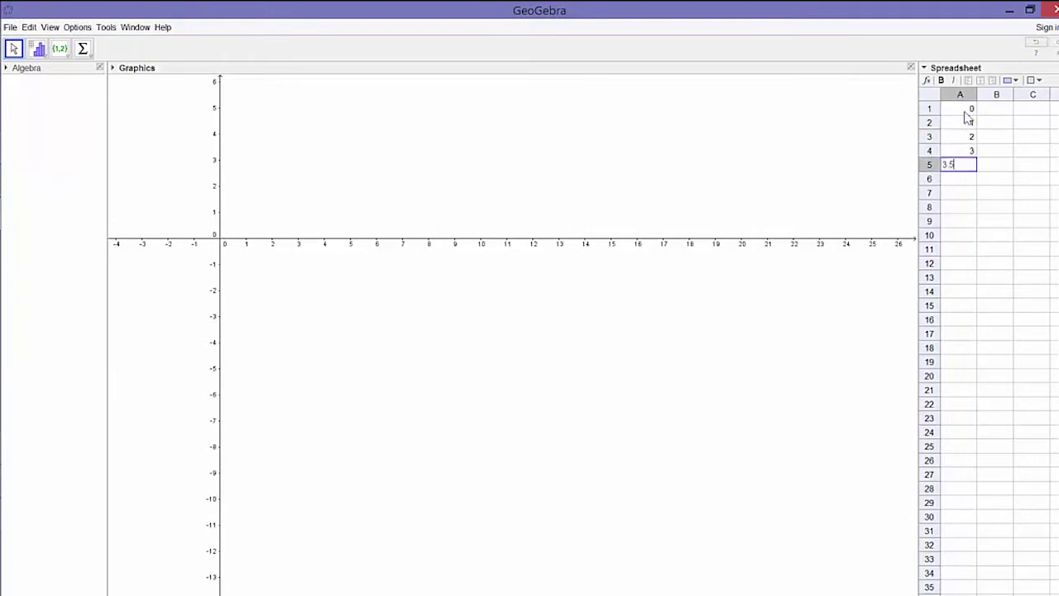
key("Return")
type("4 5")
key("Return")
type("6")
key("Return")
type("7")
key("Return")
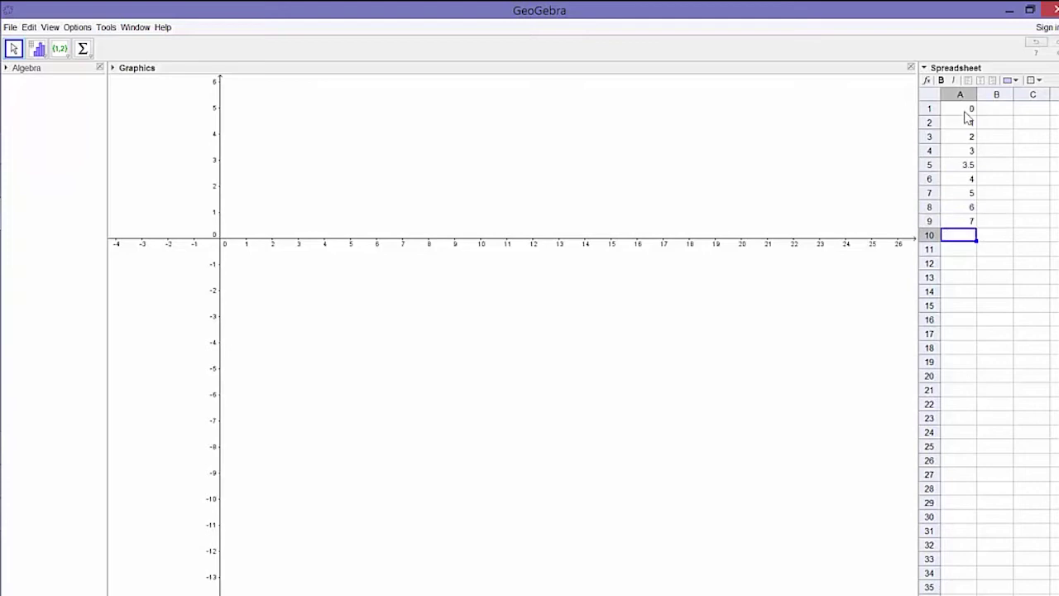
Step: Enter the nine y-values (0 up to 7) down column B, then select A1:B9
left_click(1010, 113)
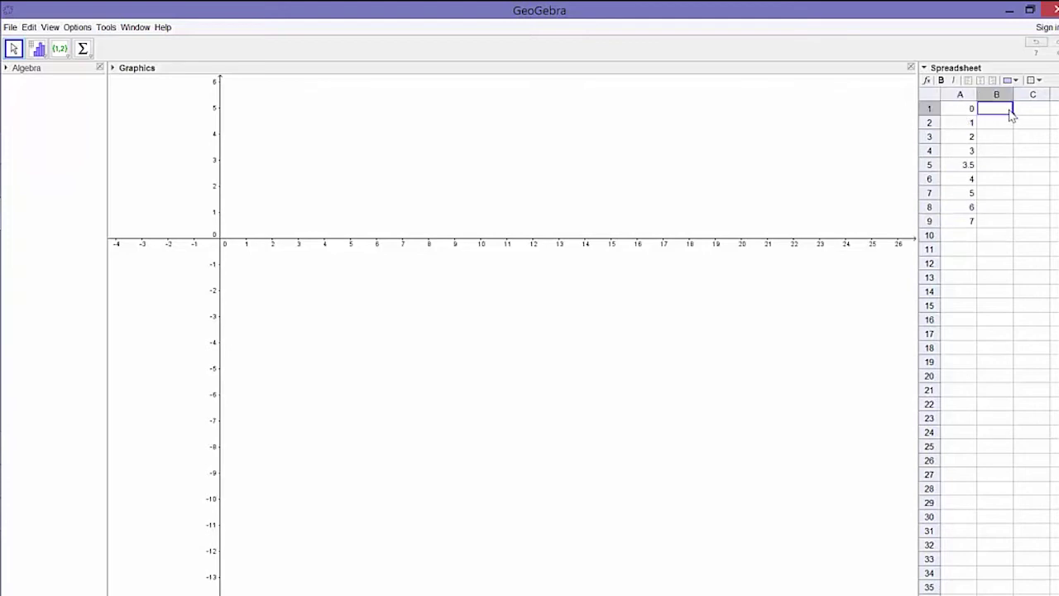
type("0")
key("Return")
type("1")
key("Return")
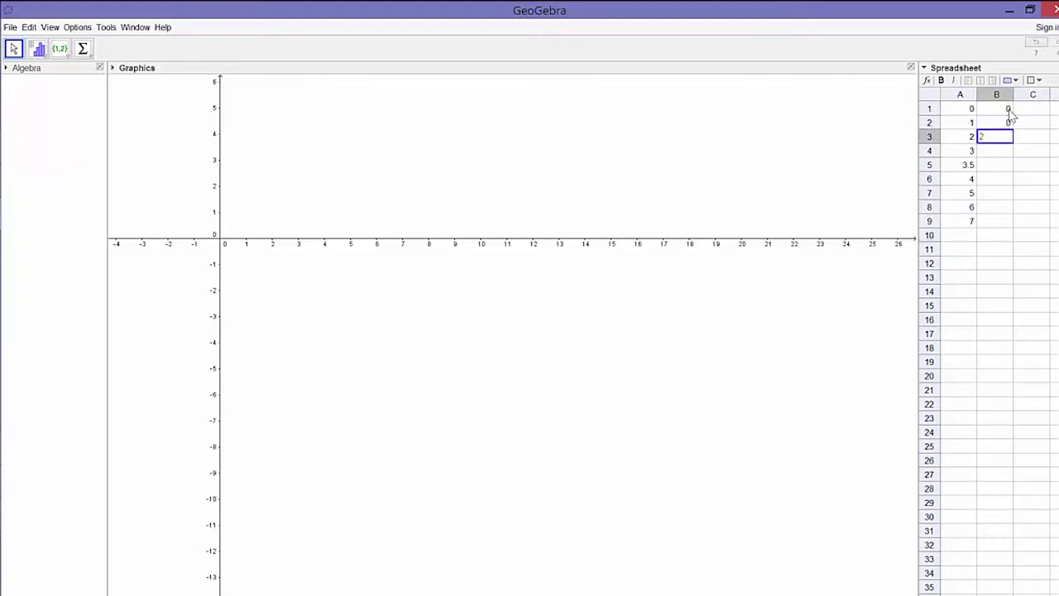
type("2 3 4 5 6")
key("Return")
type("7")
key("Return")
type("7")
key("Return")
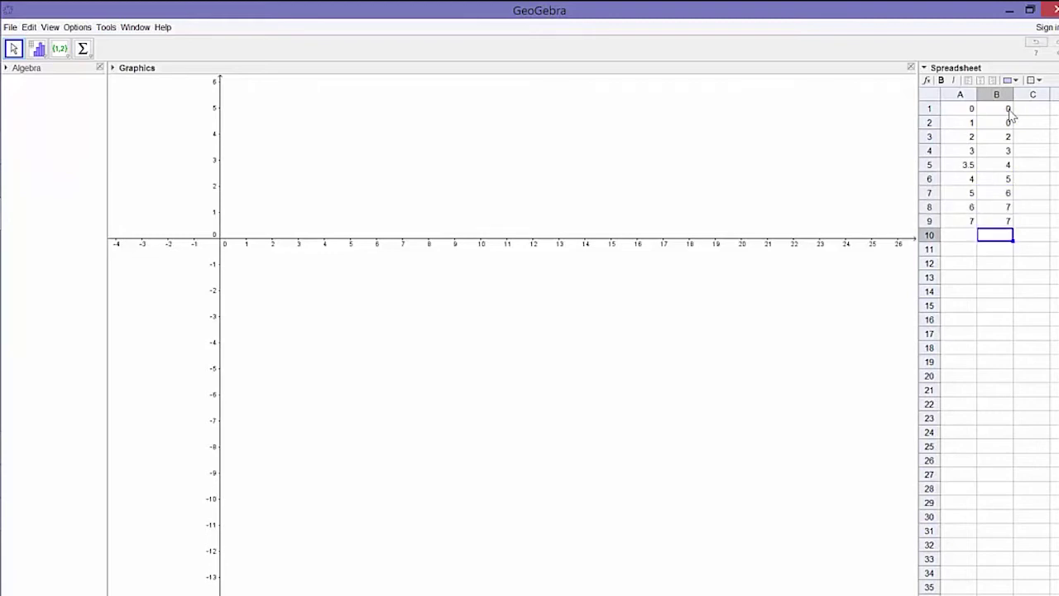
left_click_drag(969, 109, 987, 225)
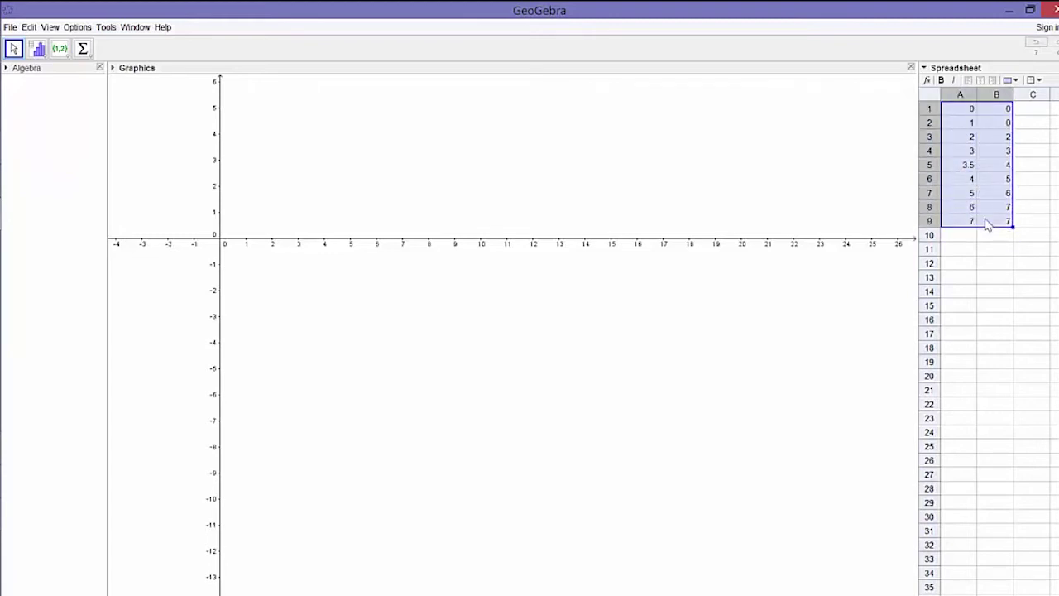
Step: Create list1 of points A–I from cells A1:B9 and select it
right_click(987, 224)
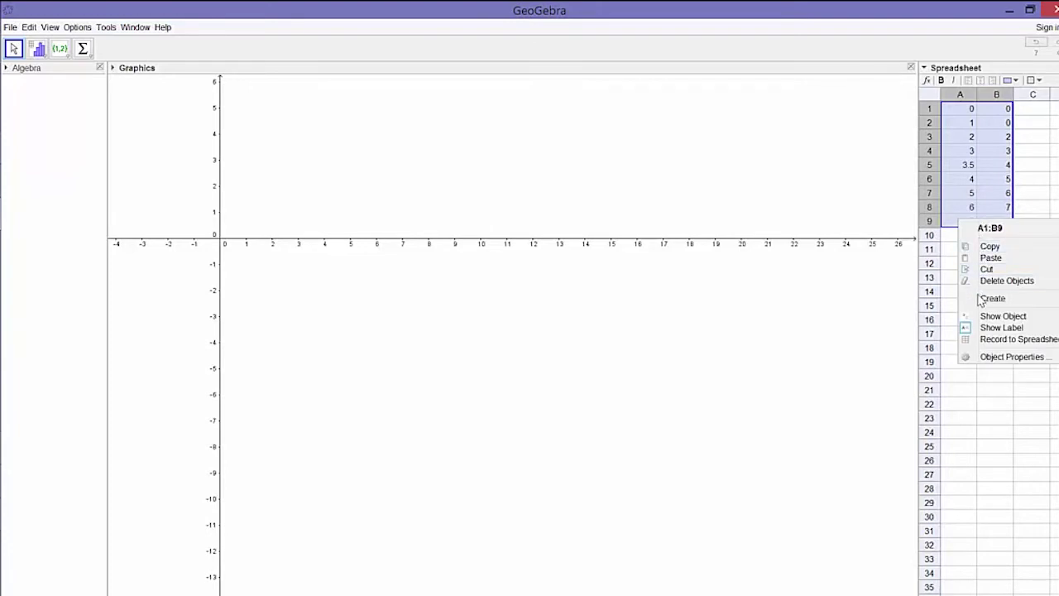
mouse_move(984, 300)
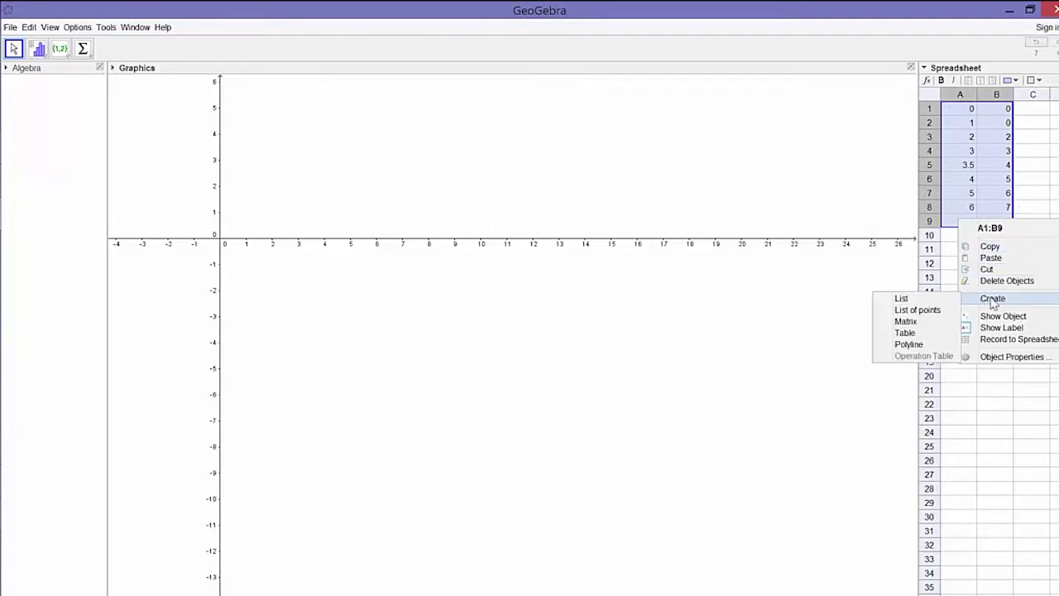
left_click(935, 311)
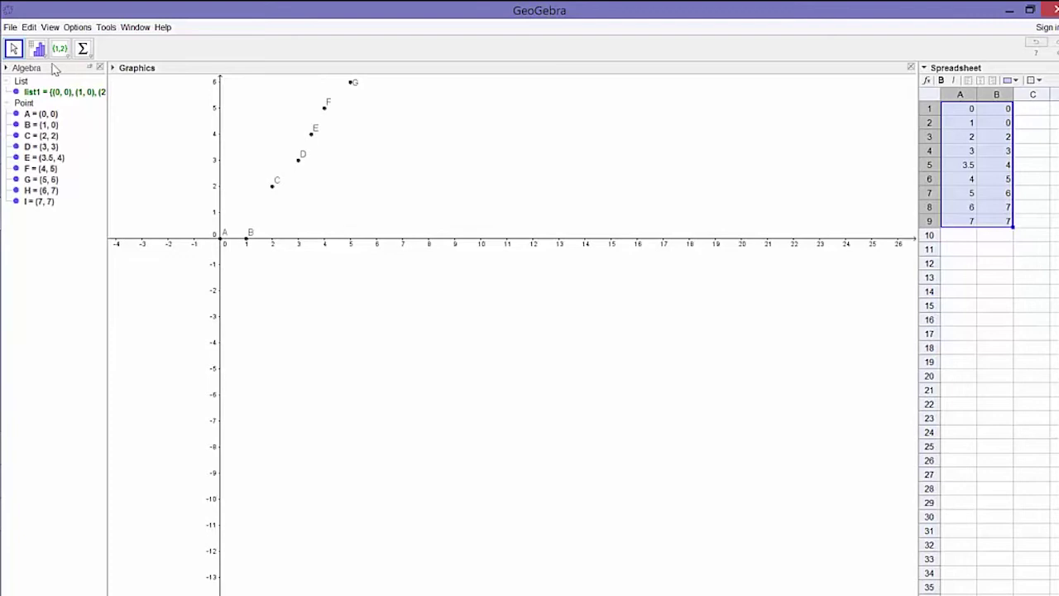
left_click(42, 92)
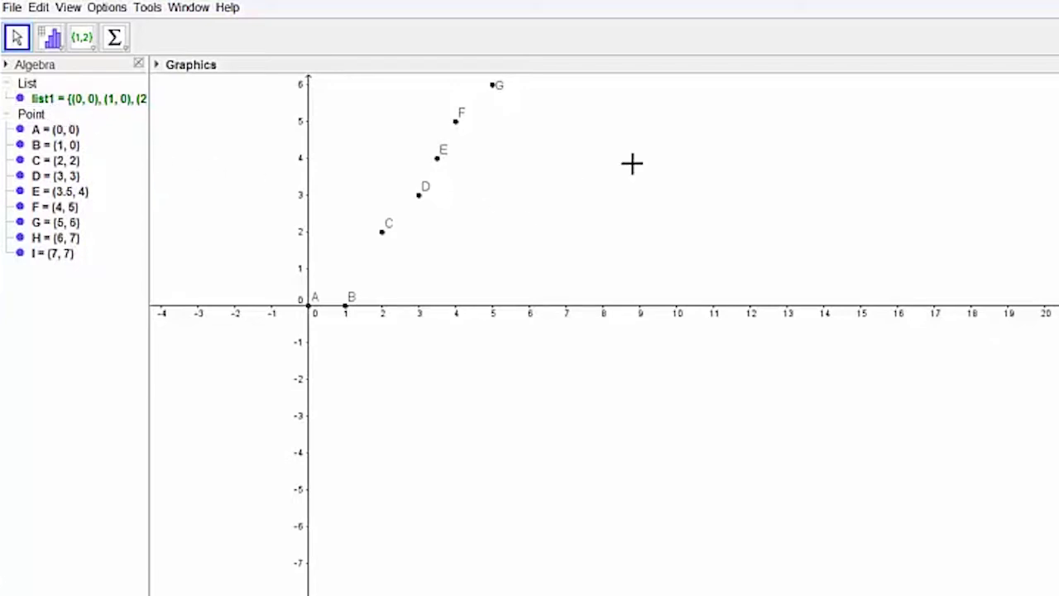
Step: Pan the graph and stretch both axes so points A–I fit, y-axis reaching about 8
left_click(826, 198)
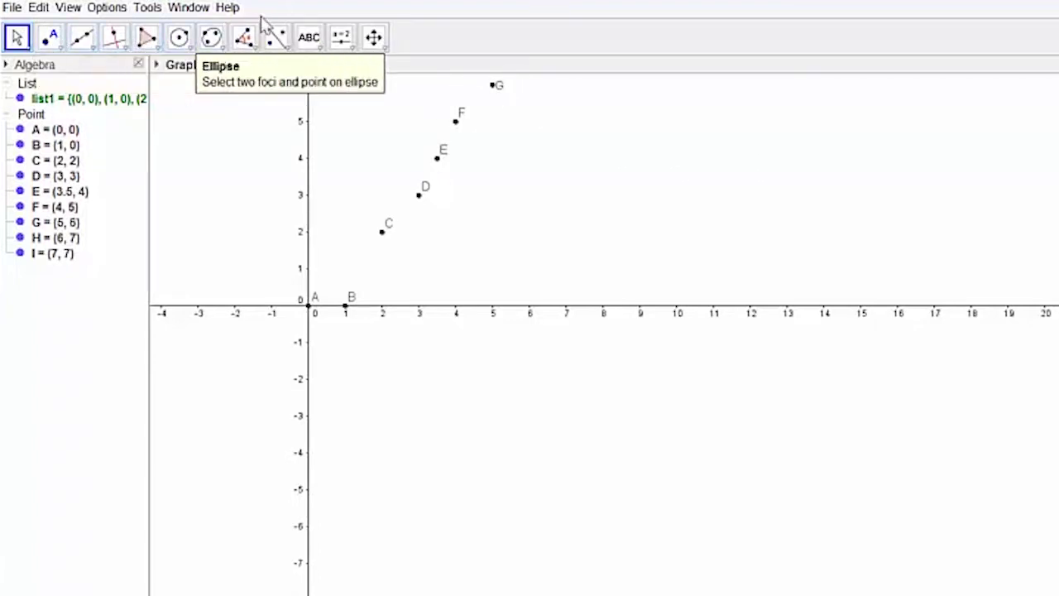
left_click(385, 45)
left_click(379, 49)
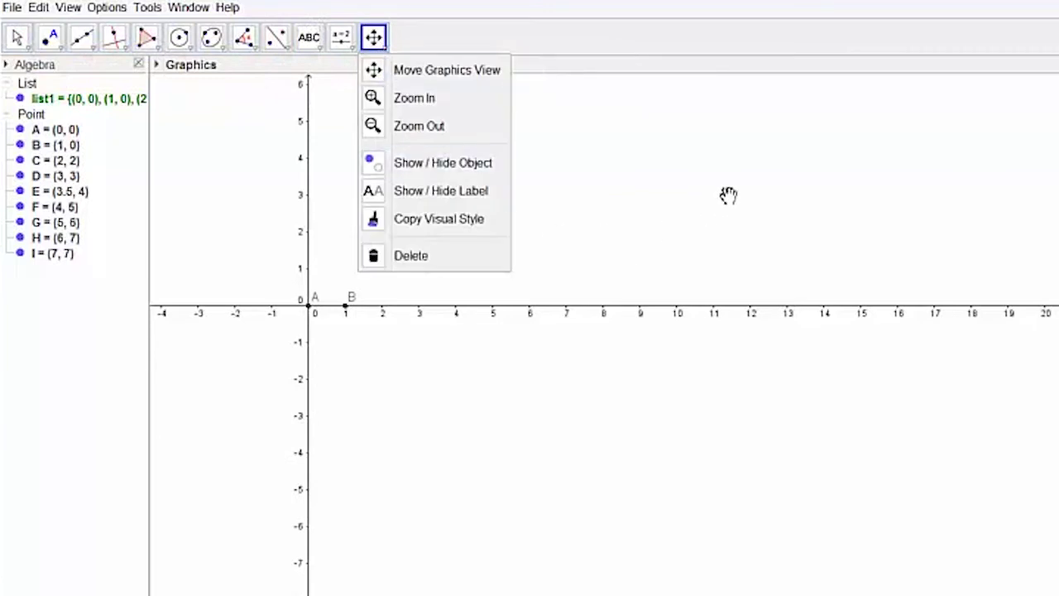
left_click(789, 239)
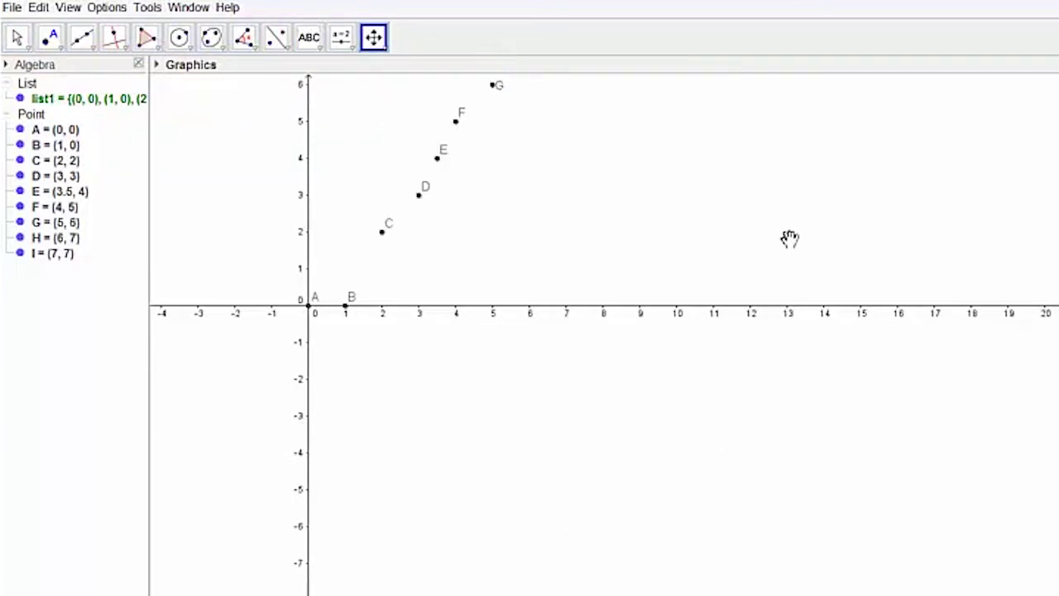
left_click_drag(790, 239, 844, 501)
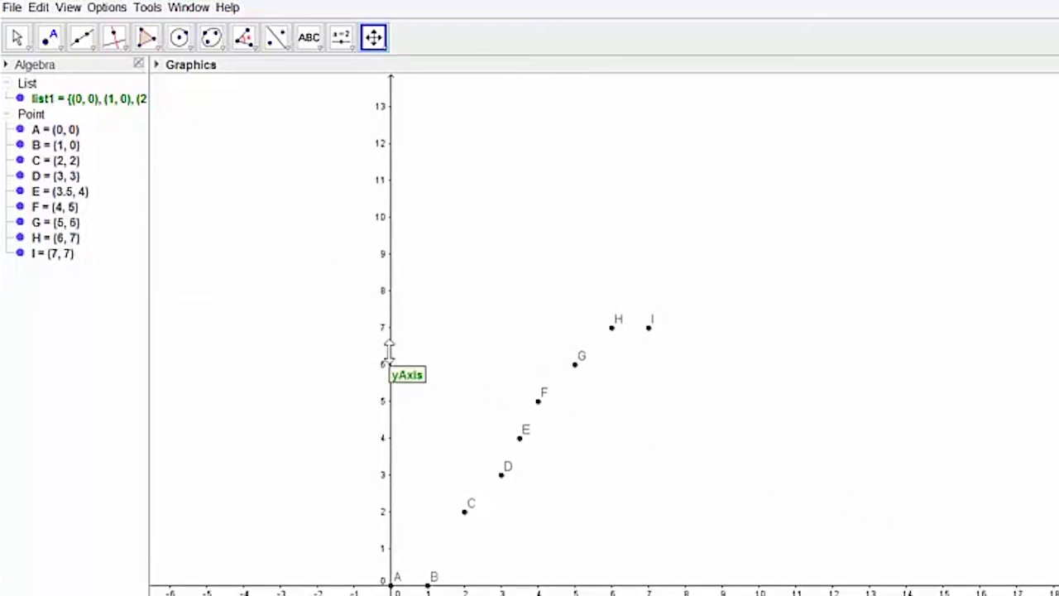
left_click_drag(389, 349, 429, 182)
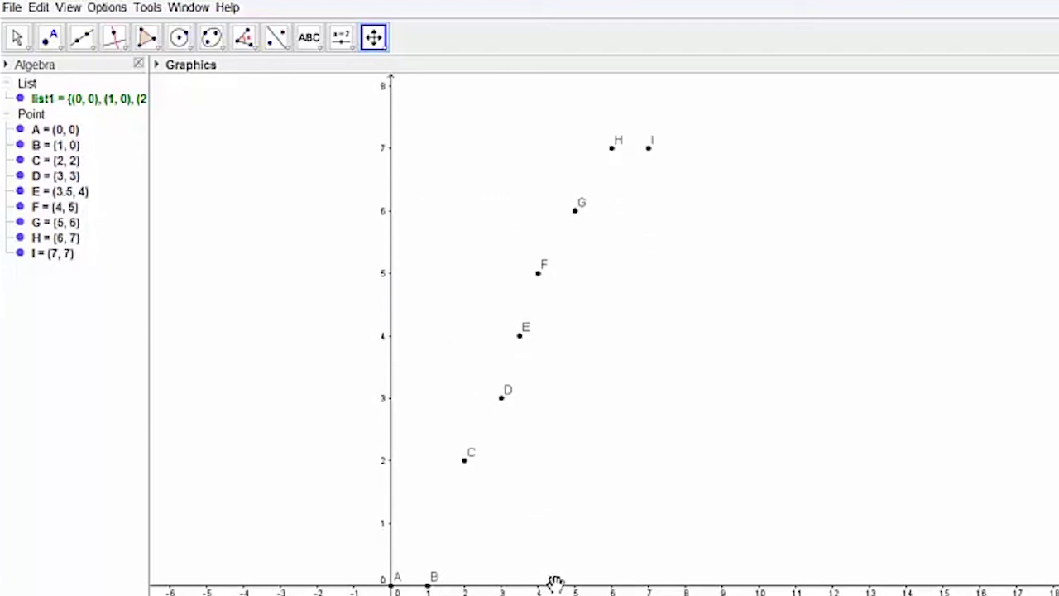
left_click_drag(554, 581, 796, 567)
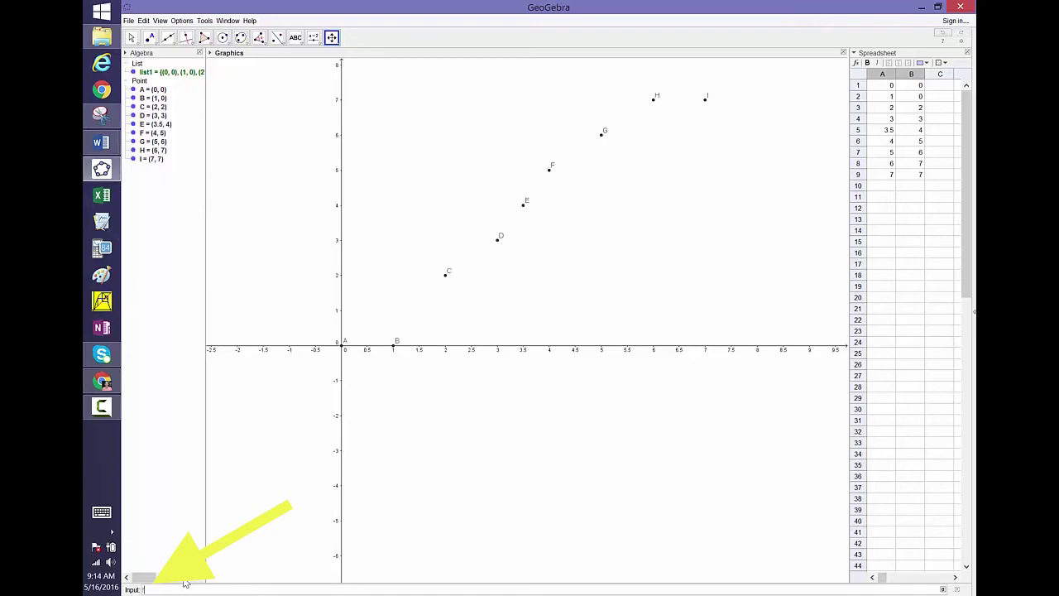
Step: Type f(x)=FitPoly[list1, 5] into the Input bar
type("f(x)=fi")
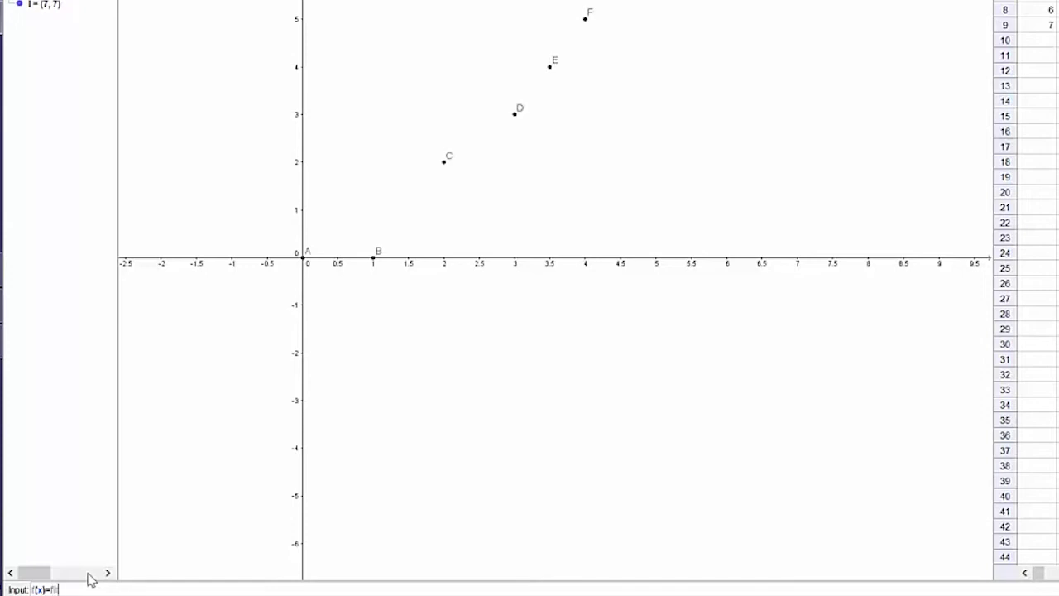
type("t")
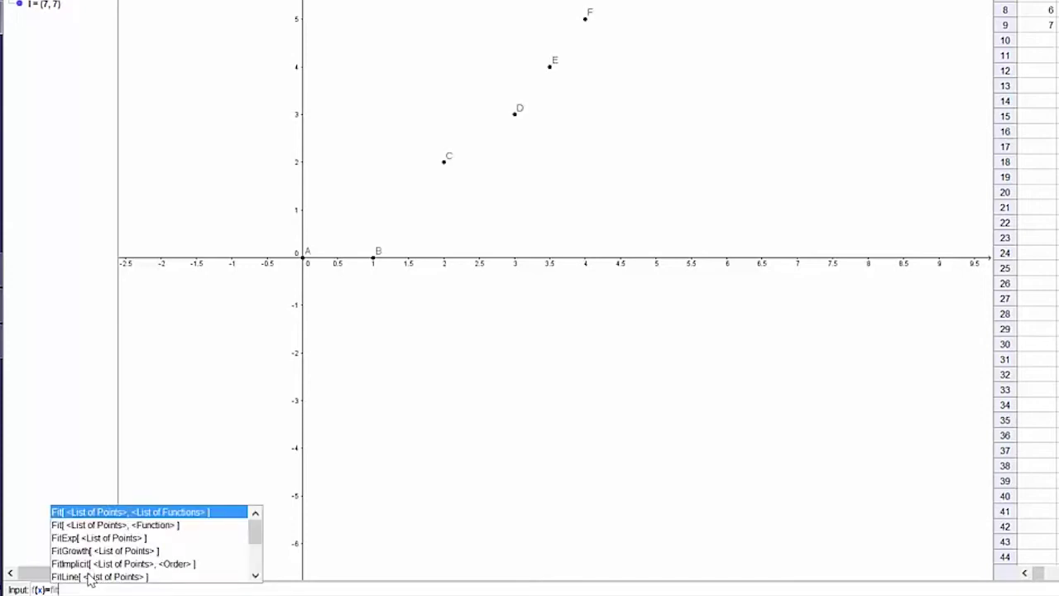
type("p")
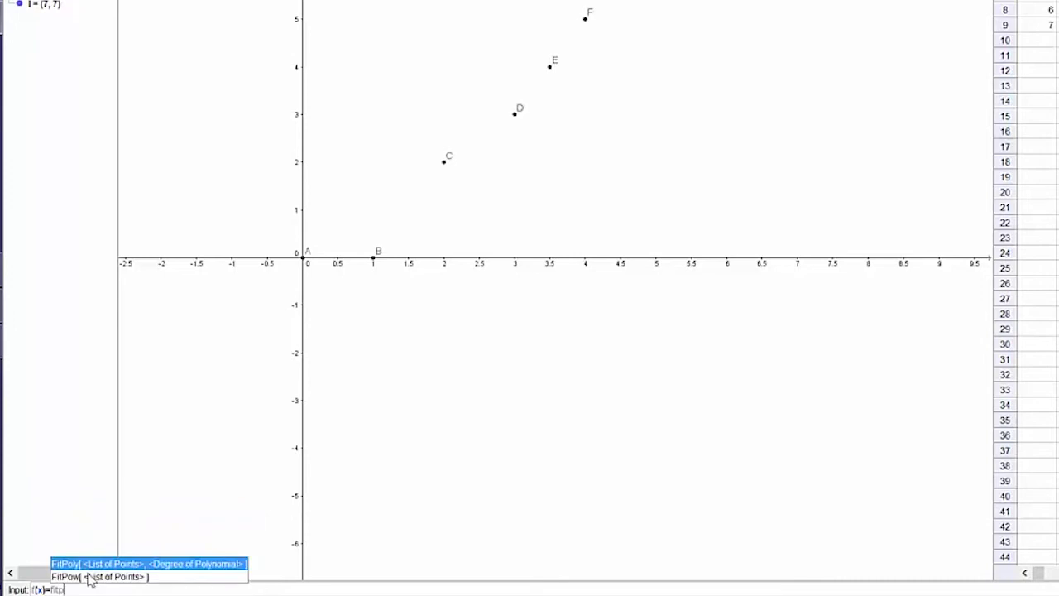
key("BackSpace")
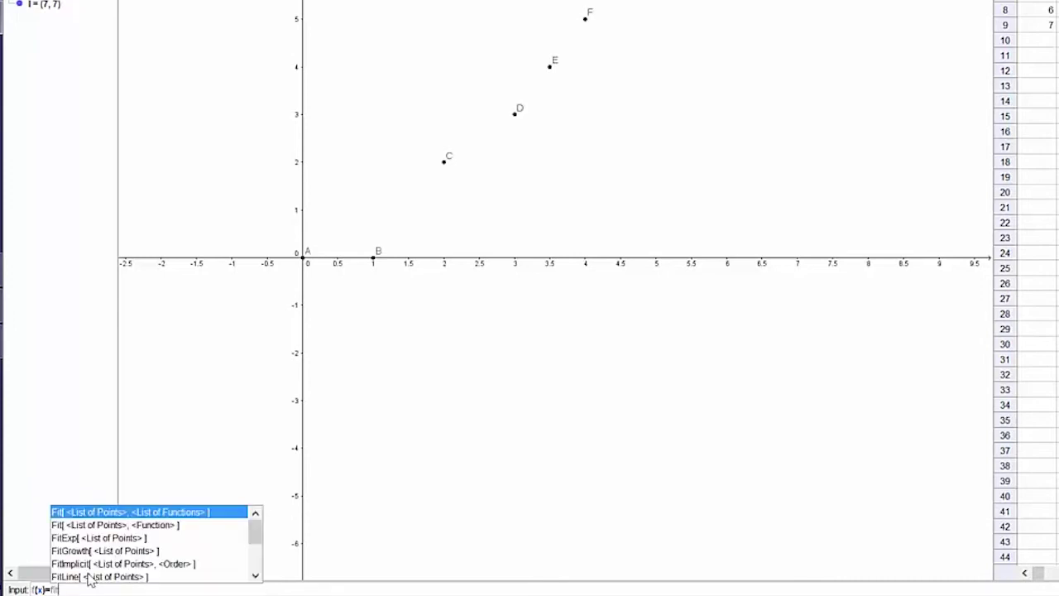
type("po")
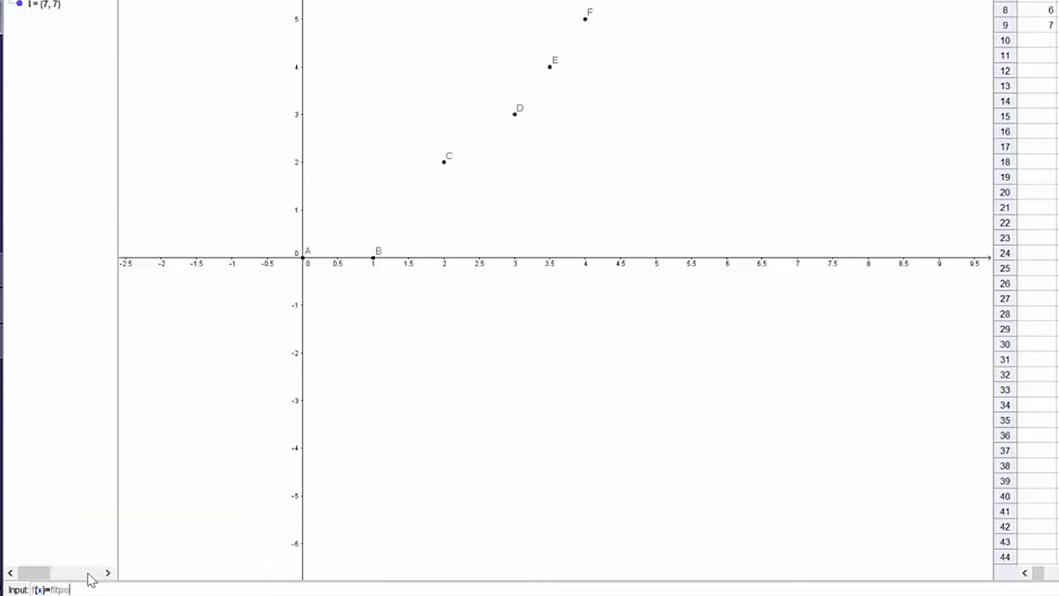
type("ly")
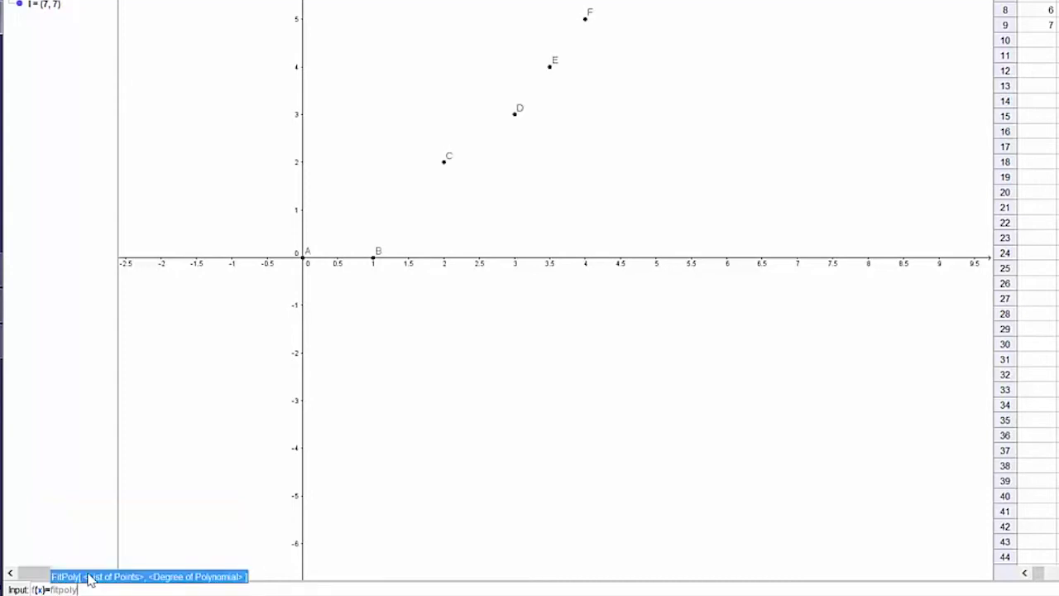
left_click(89, 578)
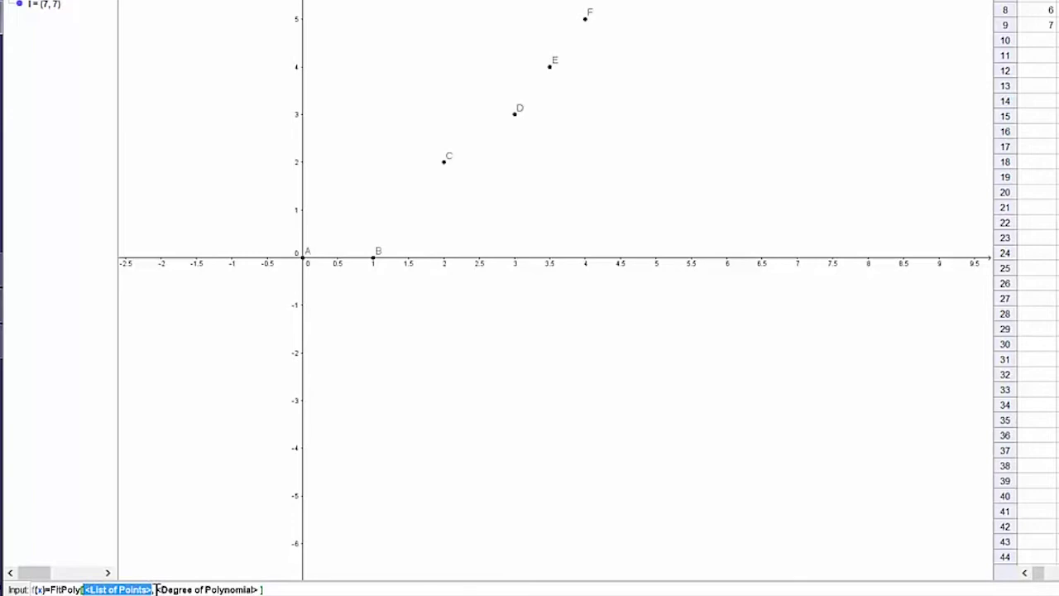
type("list1")
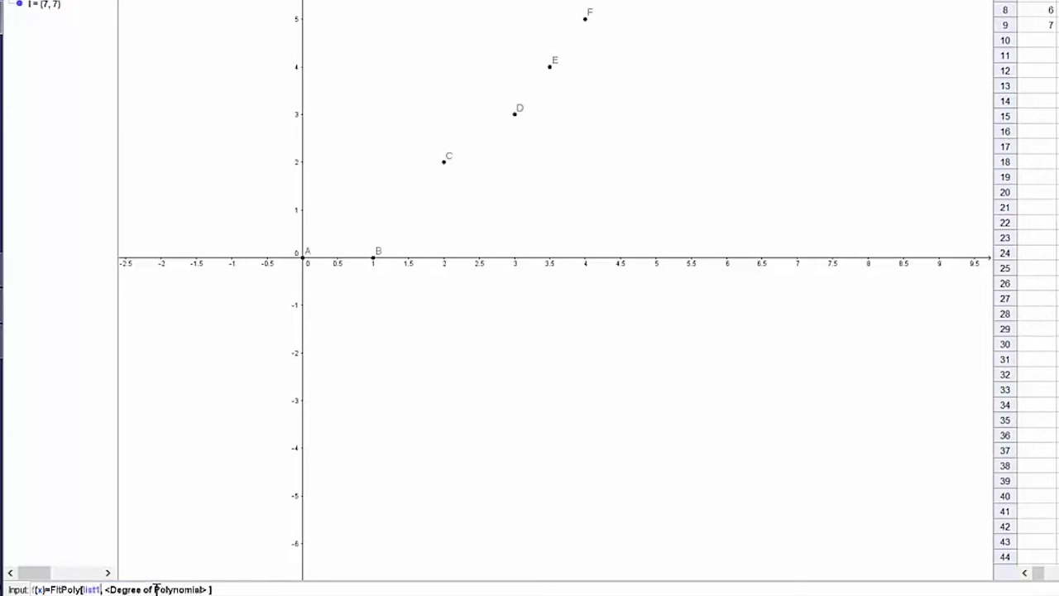
left_click(156, 589)
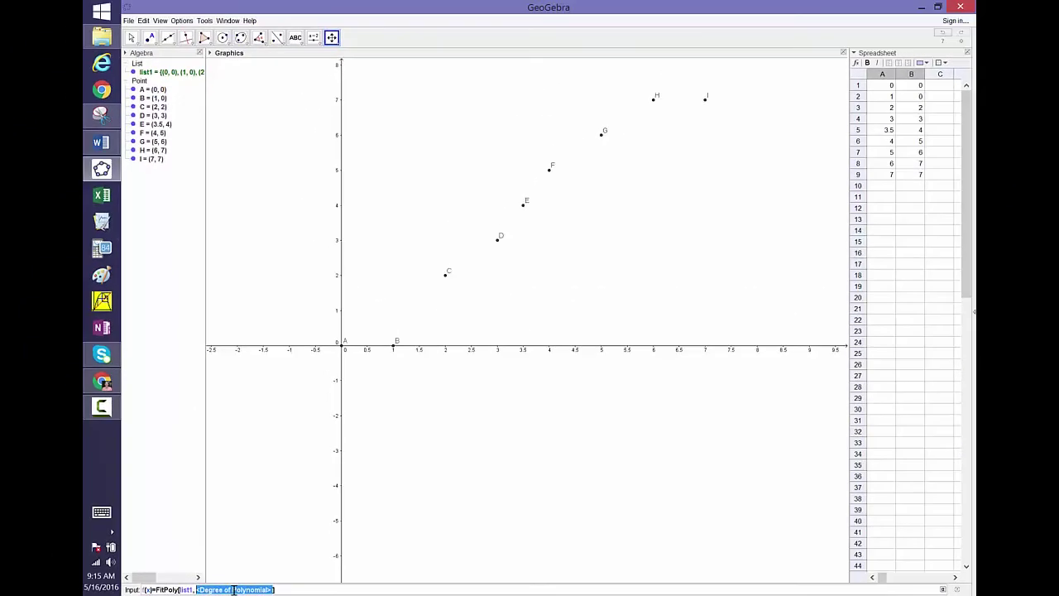
type("5")
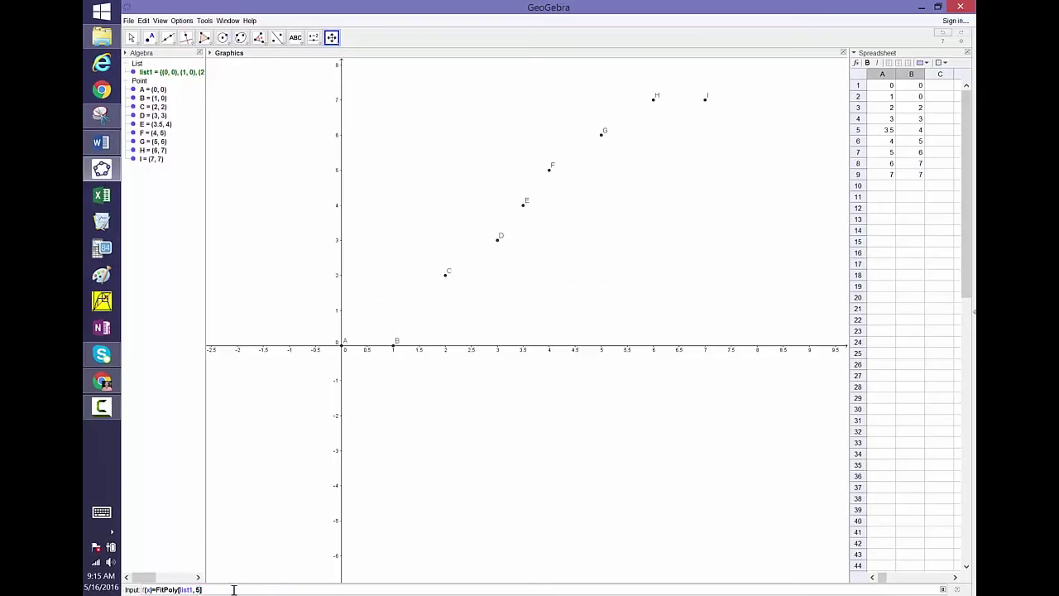
Step: Create the fit curve f from FitPoly[list1, 5] and open its Redefine dialog
key("Return")
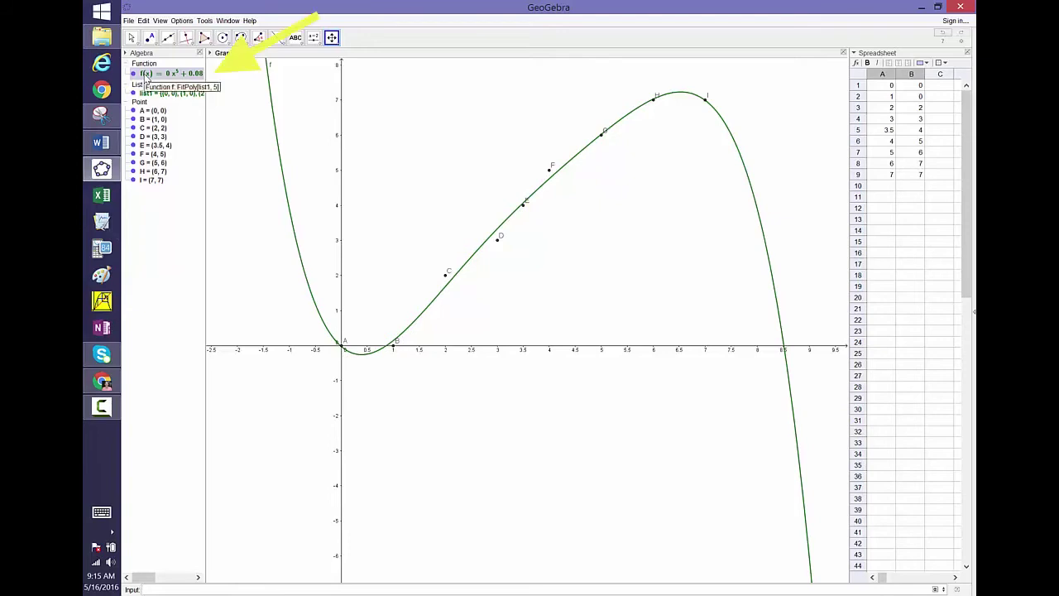
double_click(146, 74)
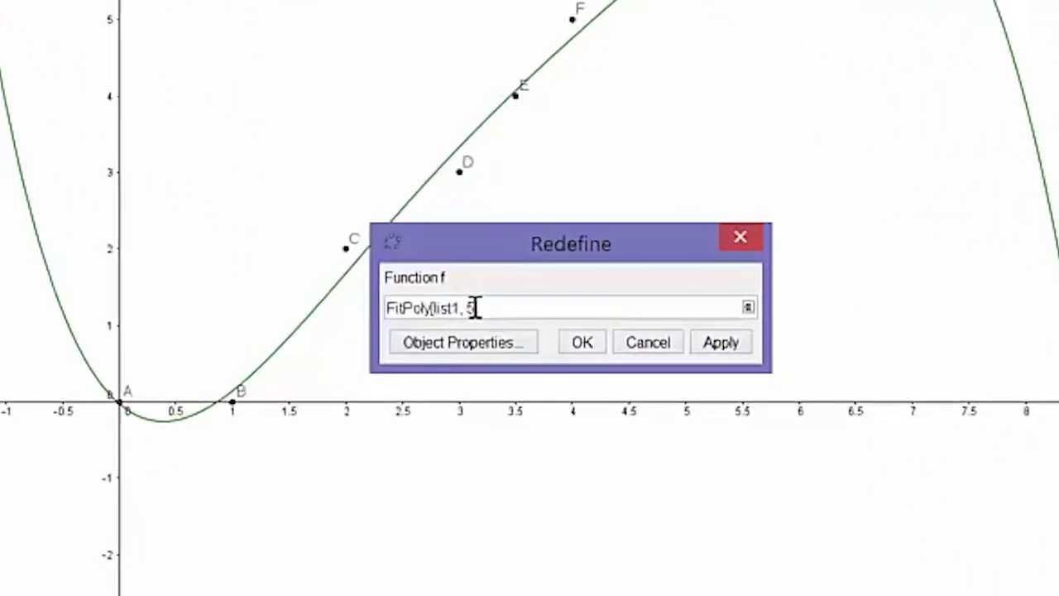
Step: Redefine f as FitPoly[list1, 4], lowering the degree from 5 to 4
key("BackSpace")
type("4")
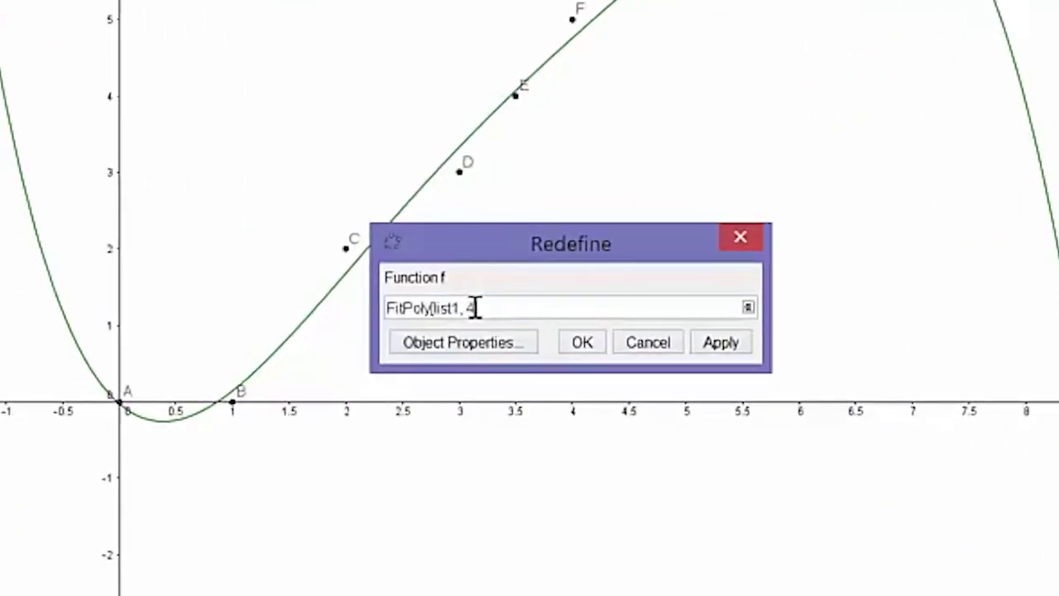
left_click(584, 342)
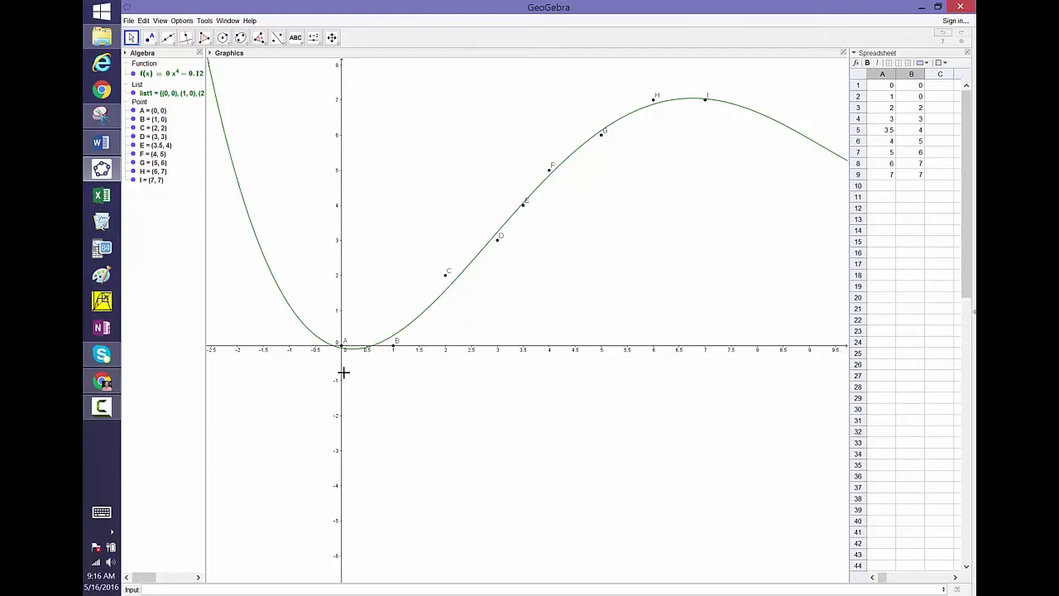
left_click(345, 348)
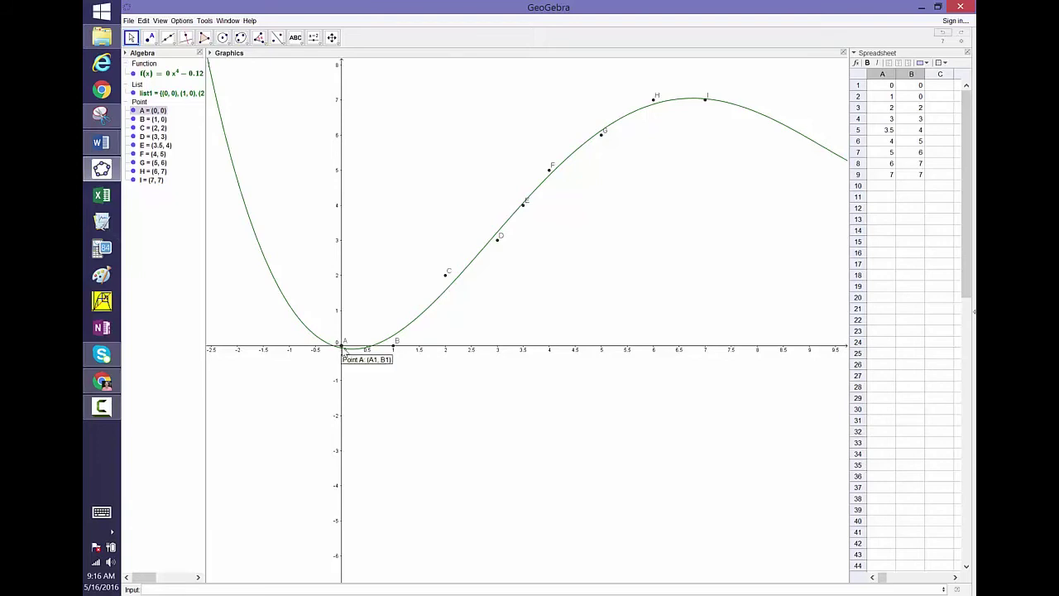
left_click(534, 329)
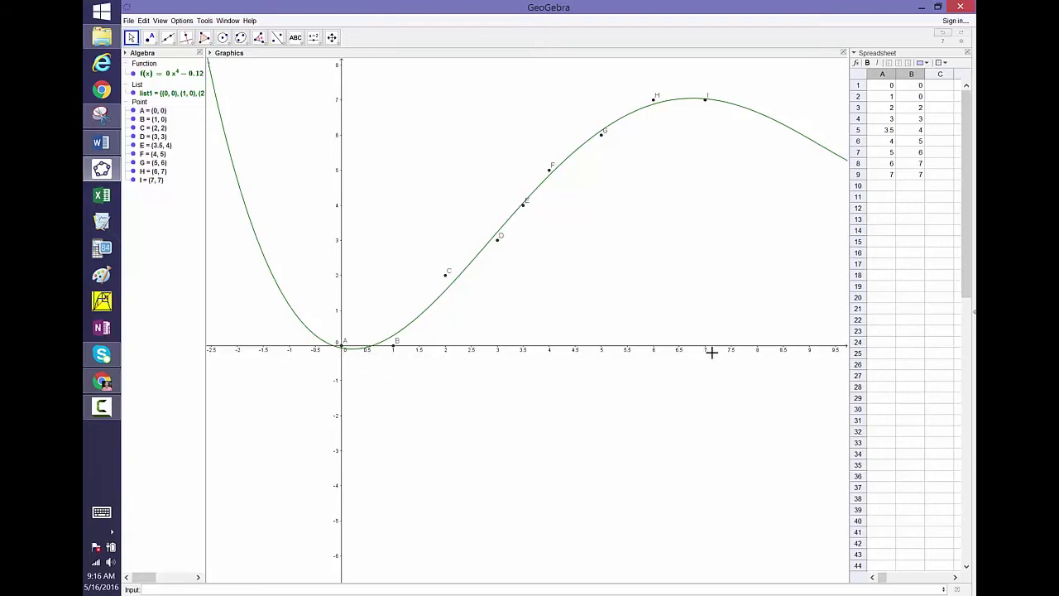
left_click(272, 587)
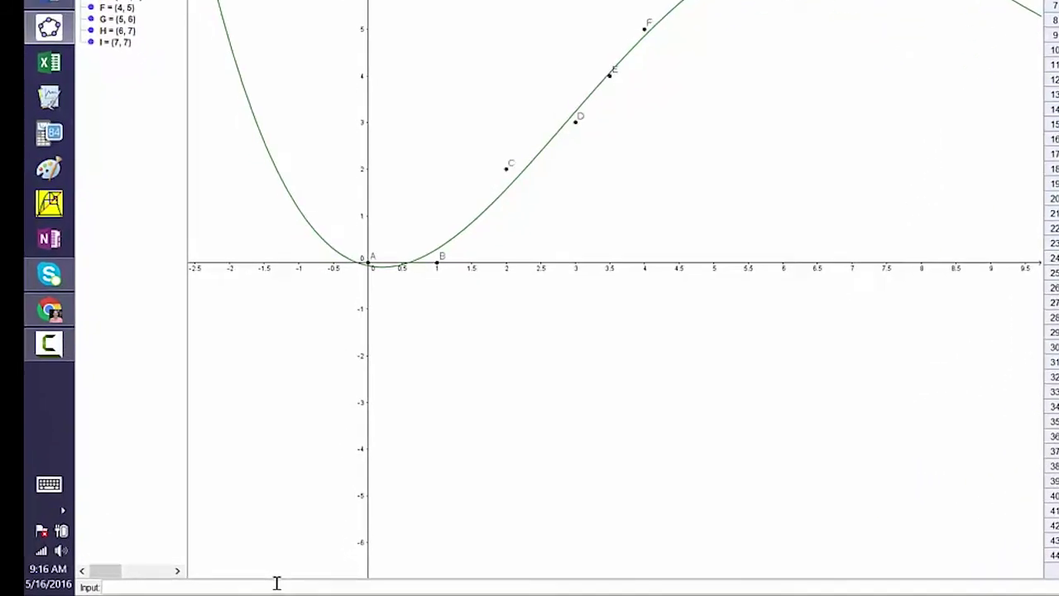
Step: Enter g(x)=If[0<=x<=7, f(x)] to restrict the curve to [0,7]
type("g(x)")
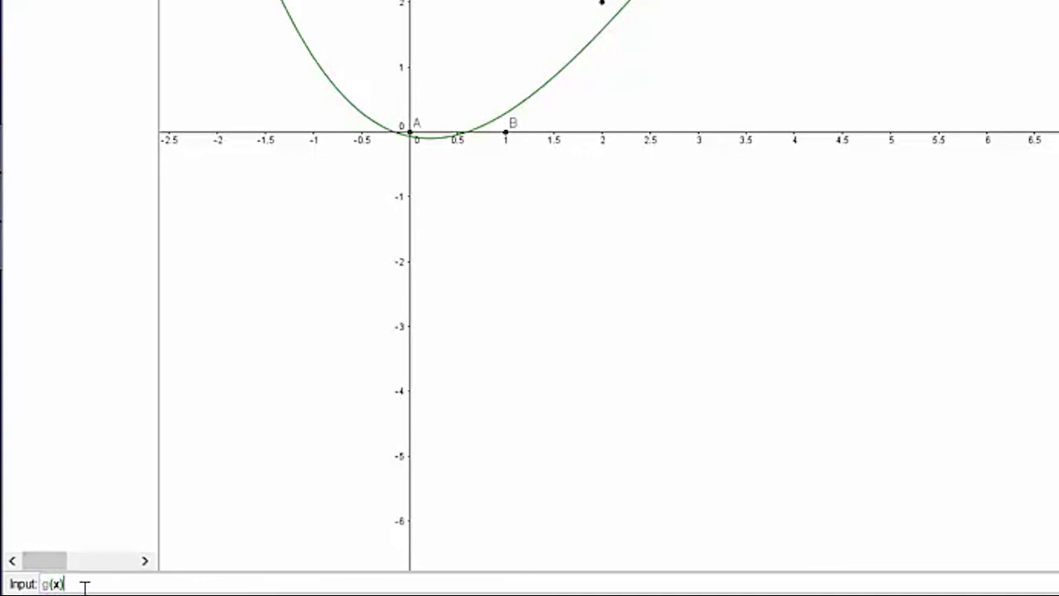
type("=")
type("[x<=")
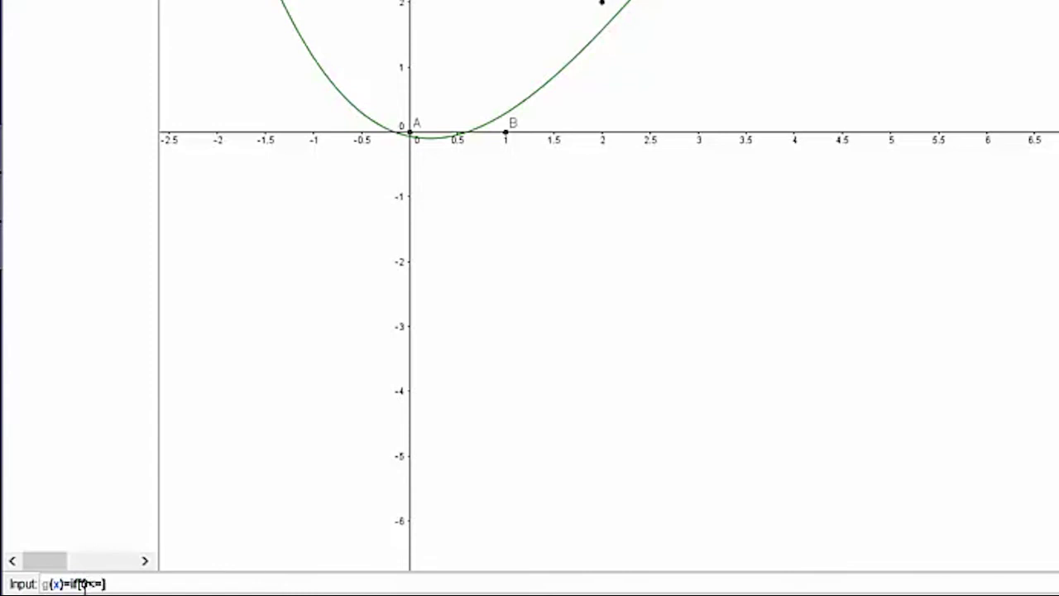
type("x<=7")
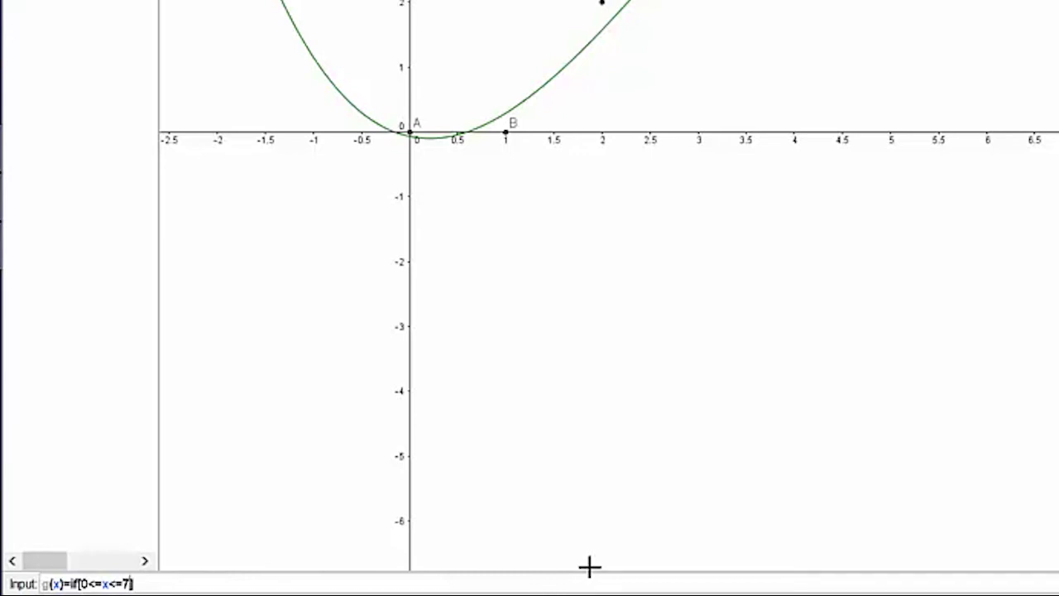
type(",f(x)")
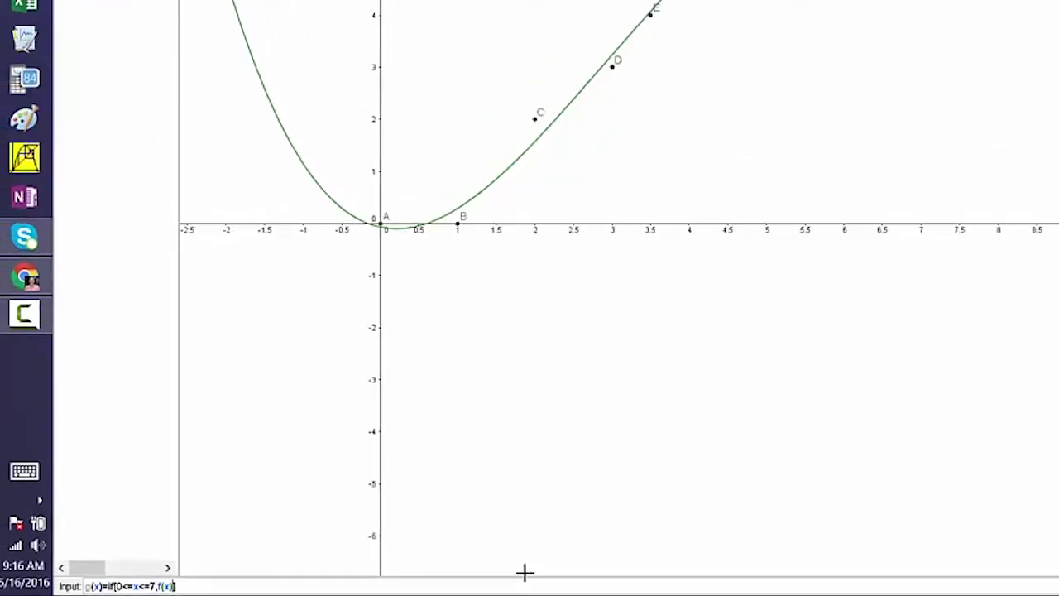
key("Return")
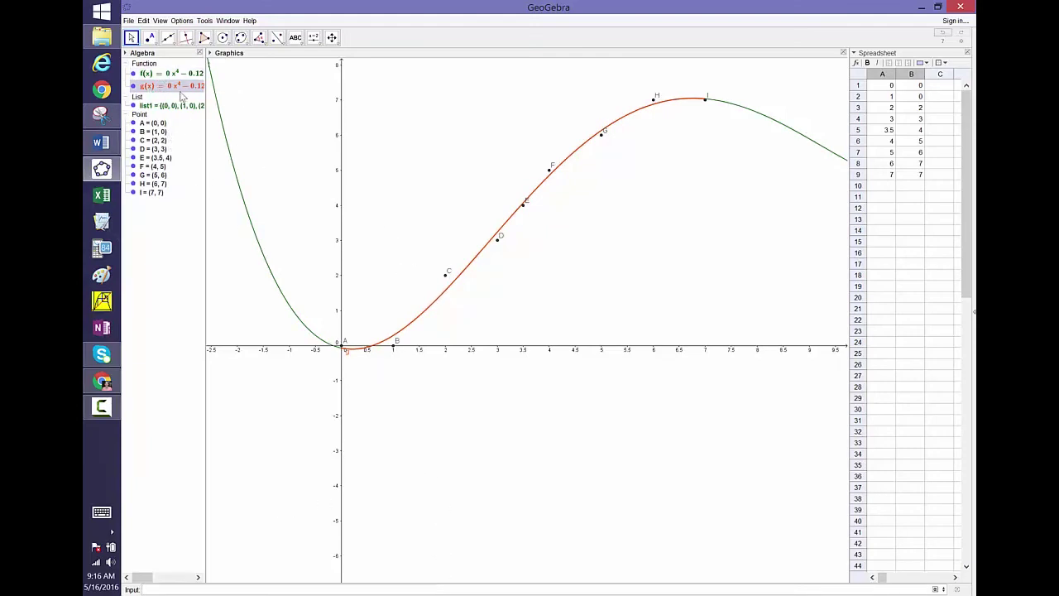
Step: Redefine f as FitPoly[list1, 5] and confirm g's definition unchanged
left_click(347, 351)
left_click(491, 222)
double_click(171, 76)
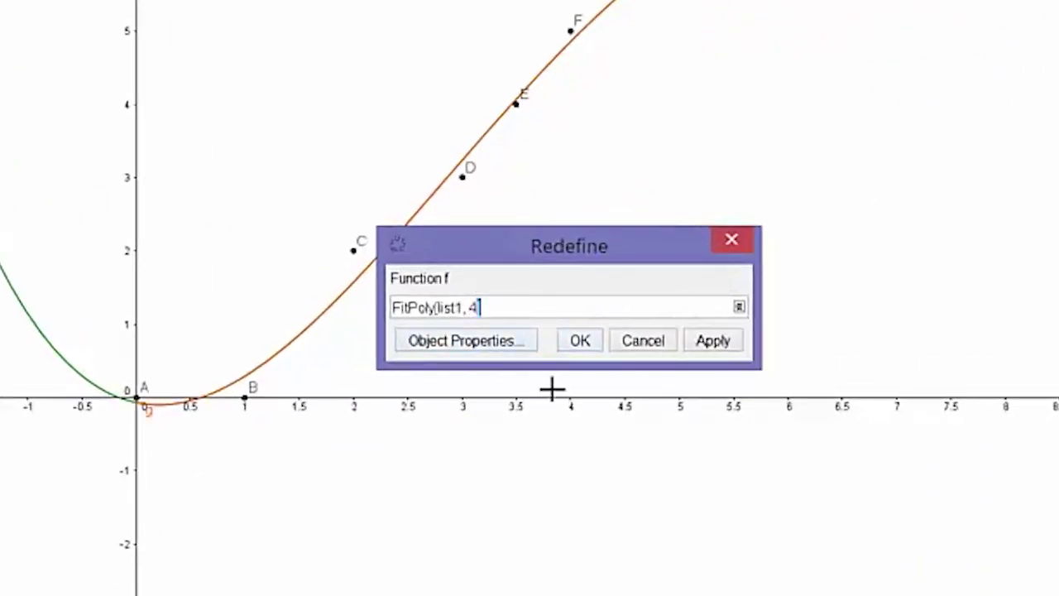
key("BackSpace")
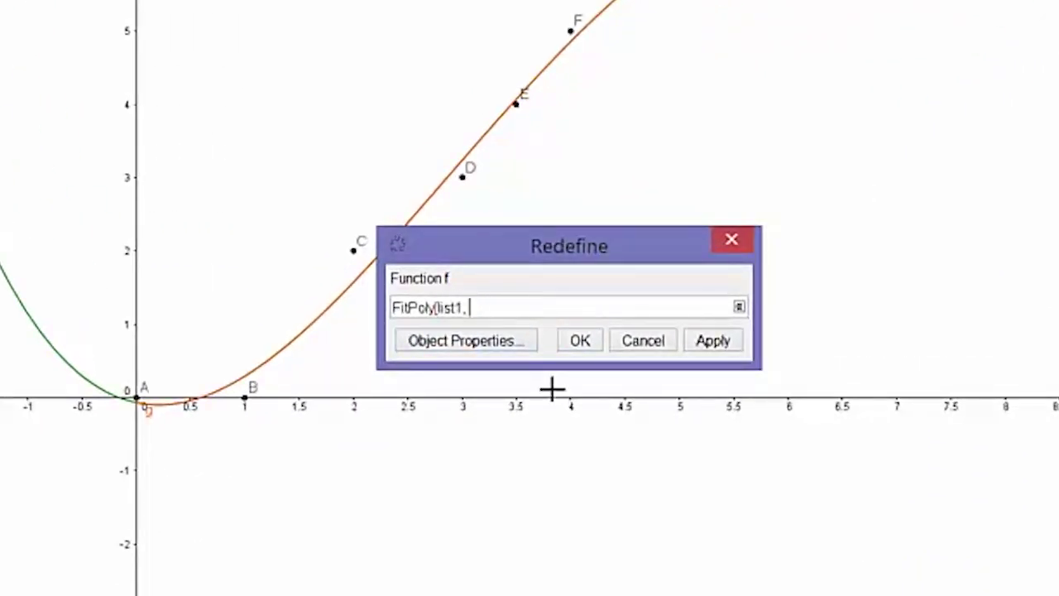
type("5)")
key("Return")
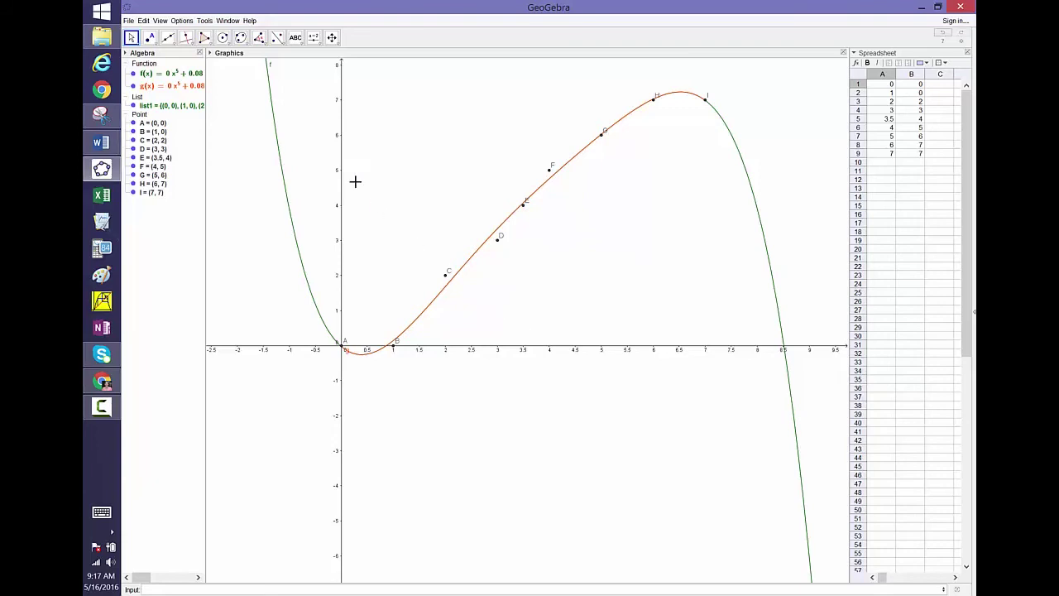
double_click(180, 86)
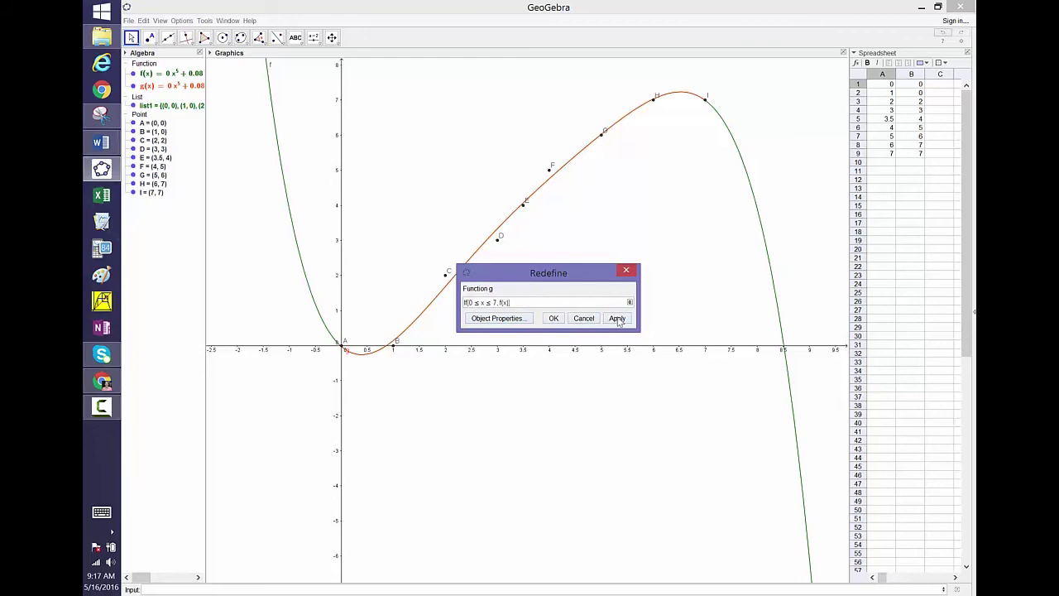
left_click(554, 319)
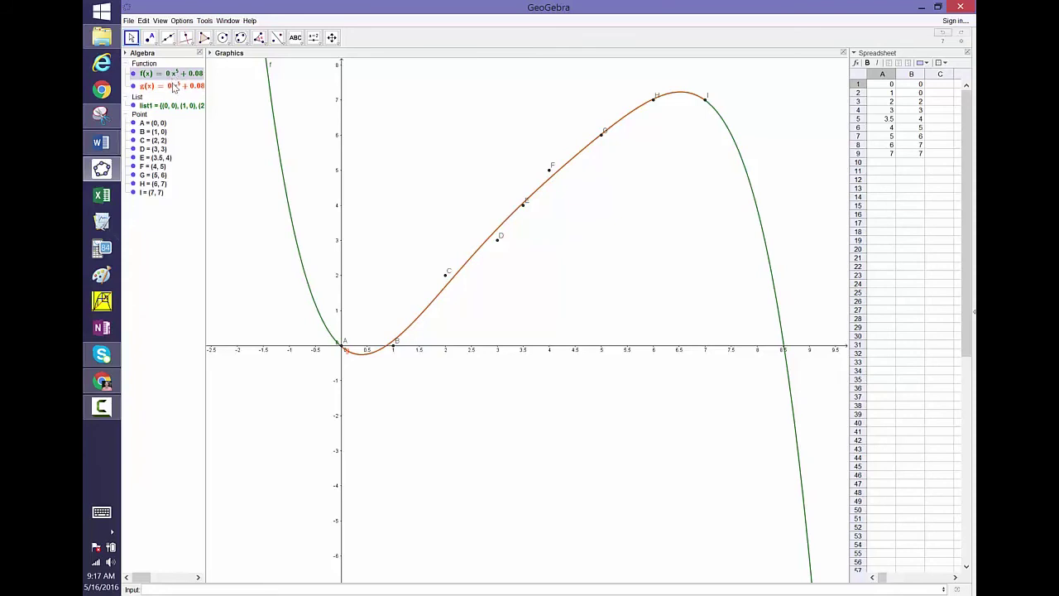
Step: Set the global rounding to 5 decimal places, so coefficients like −0.00449 appear
left_click(182, 20)
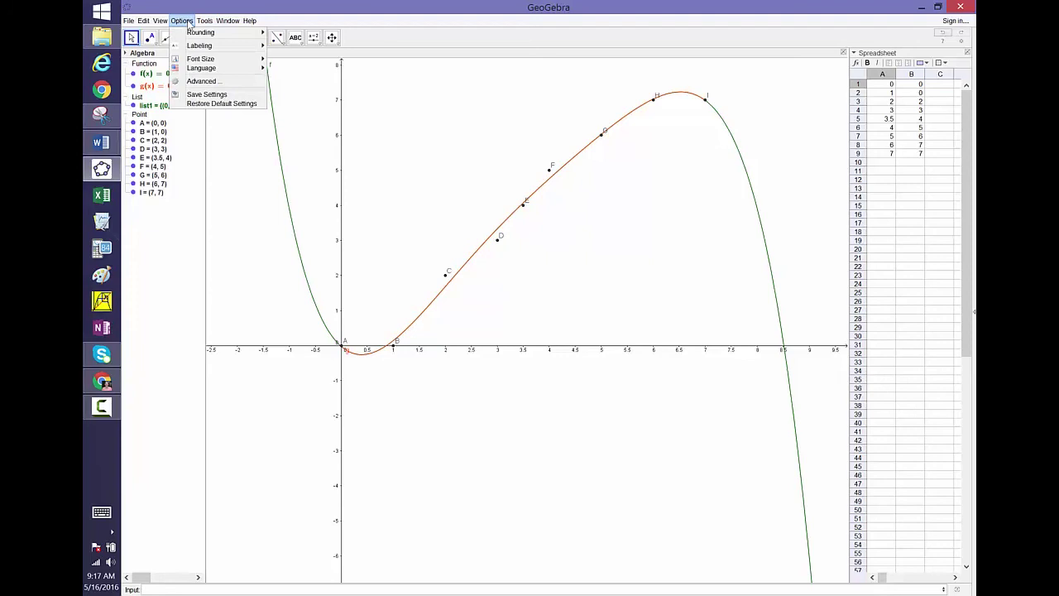
mouse_move(192, 35)
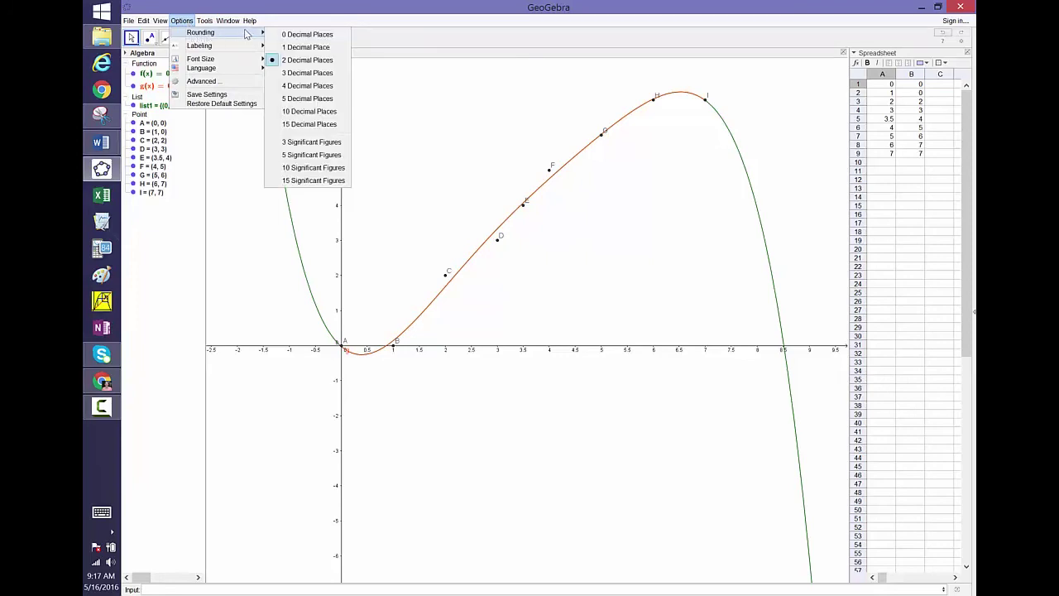
left_click(302, 98)
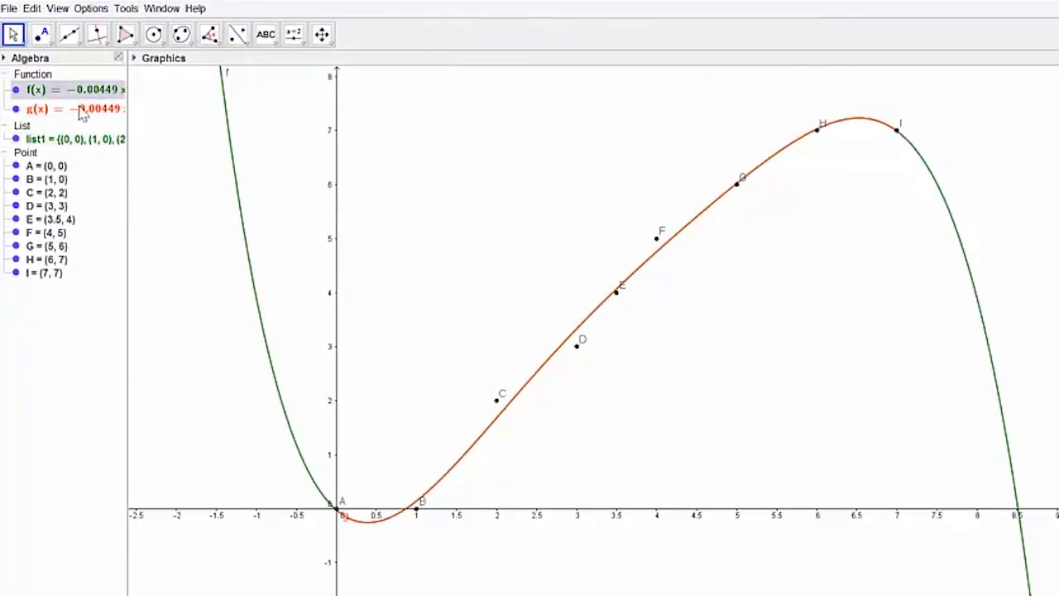
Step: Briefly widen the Algebra view to read full equations, then hide the green curve f
left_click_drag(130, 130, 348, 127)
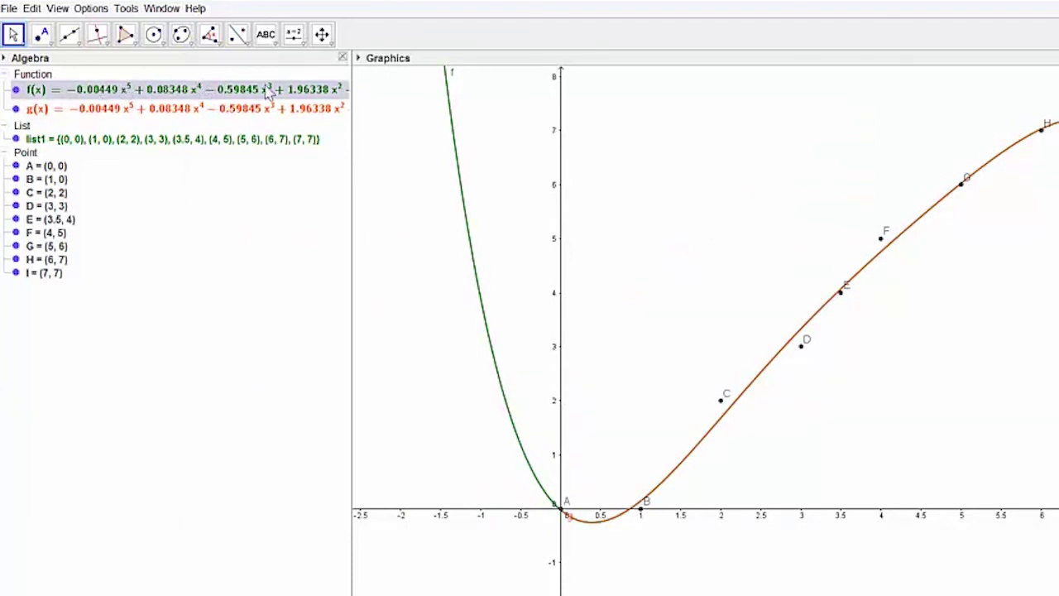
left_click_drag(347, 173, 147, 185)
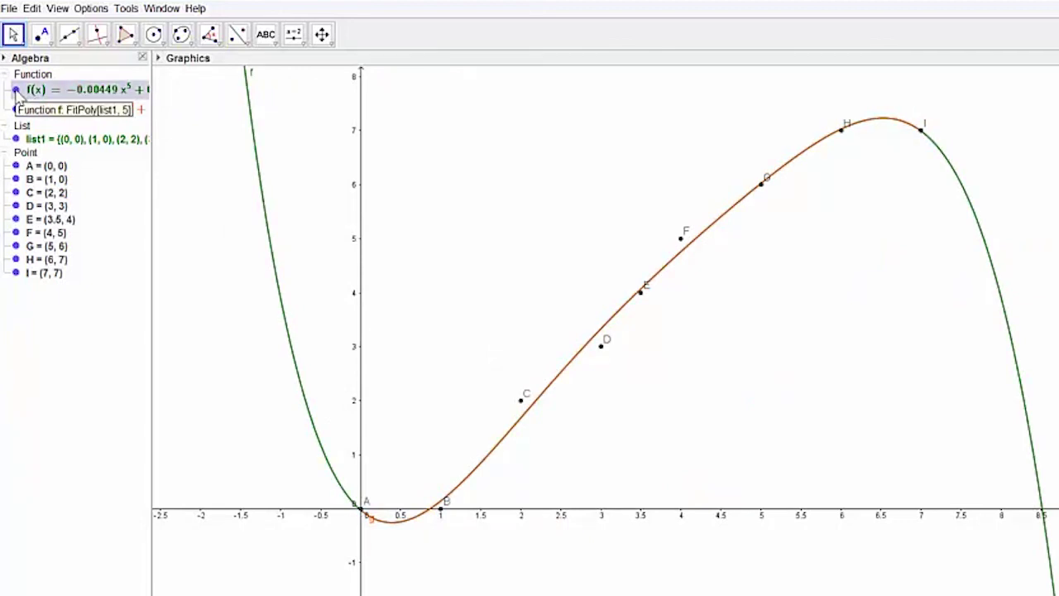
left_click(16, 90)
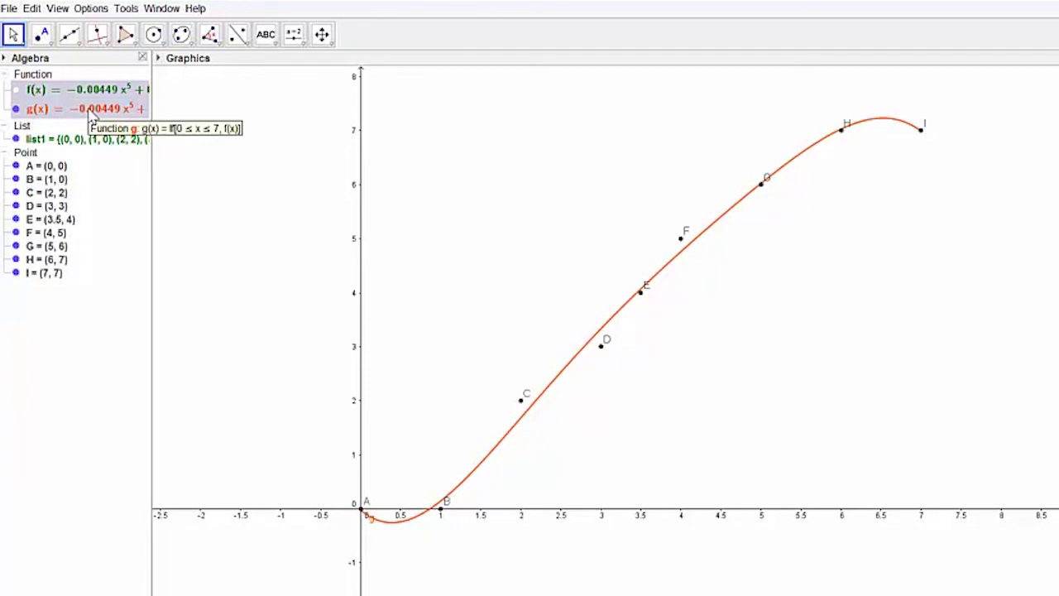
right_click(93, 116)
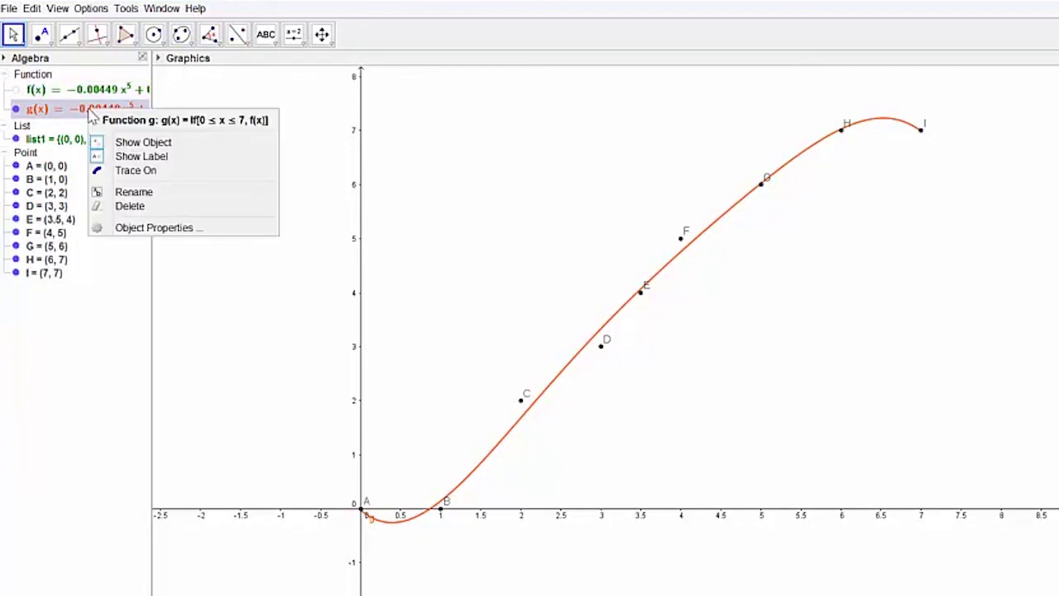
Step: Raise the red curve g's line thickness to about 7 in its Style properties
left_click(180, 231)
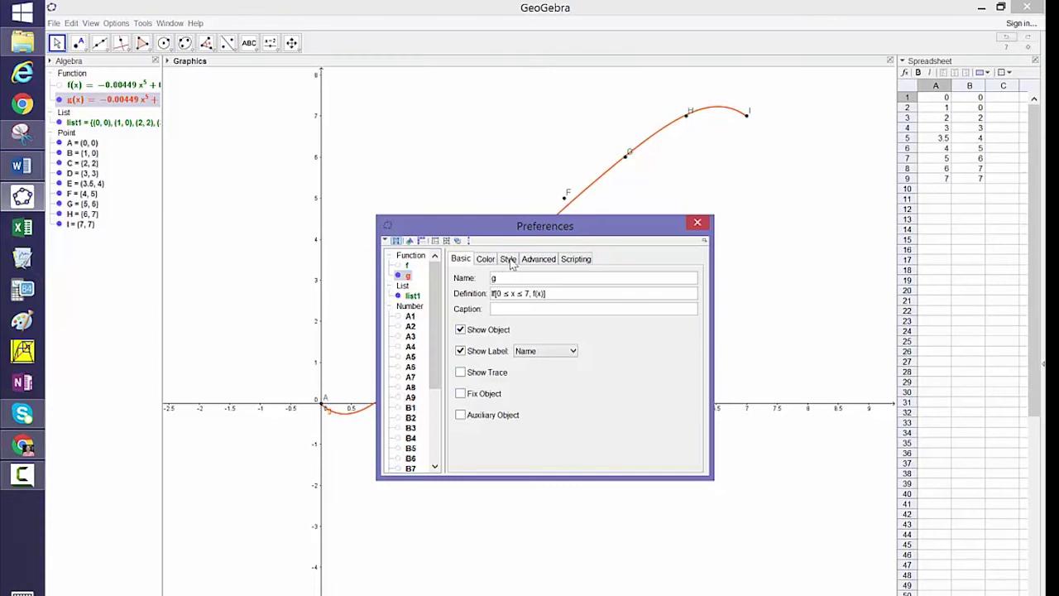
left_click(509, 259)
left_click(474, 294)
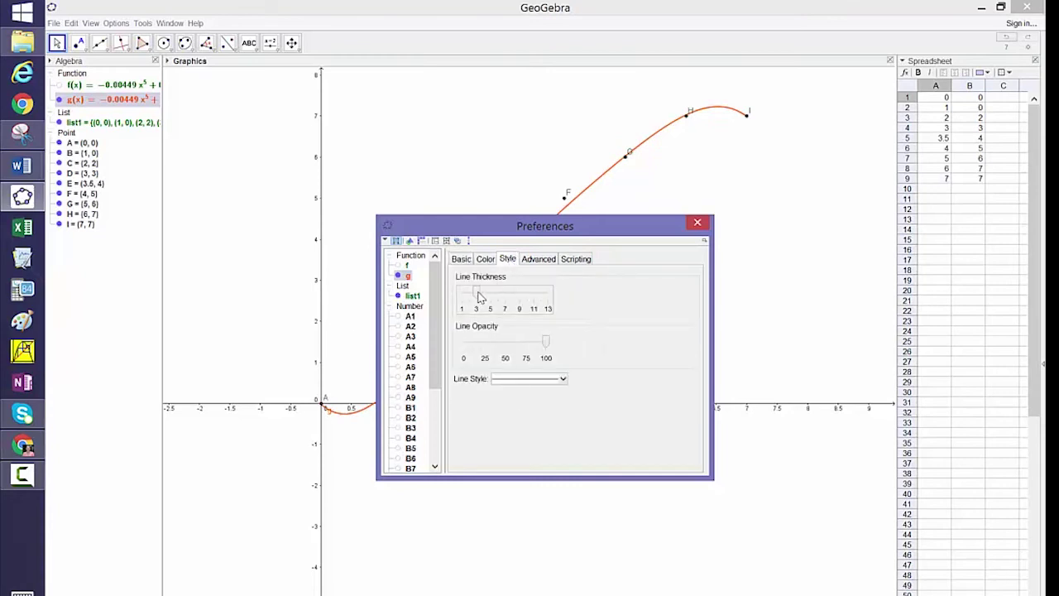
left_click_drag(491, 298, 513, 295)
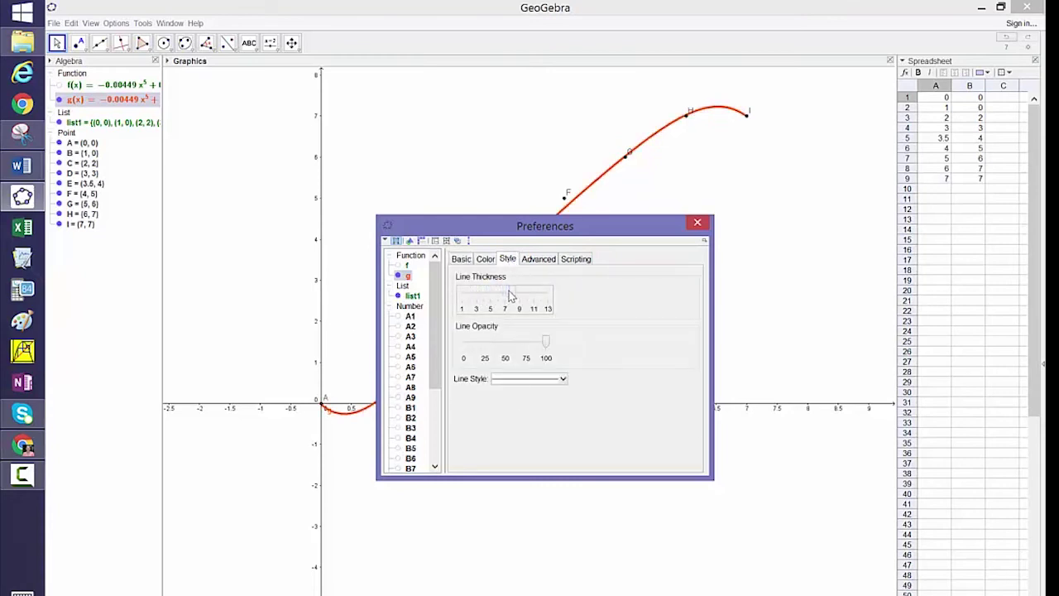
left_click(701, 223)
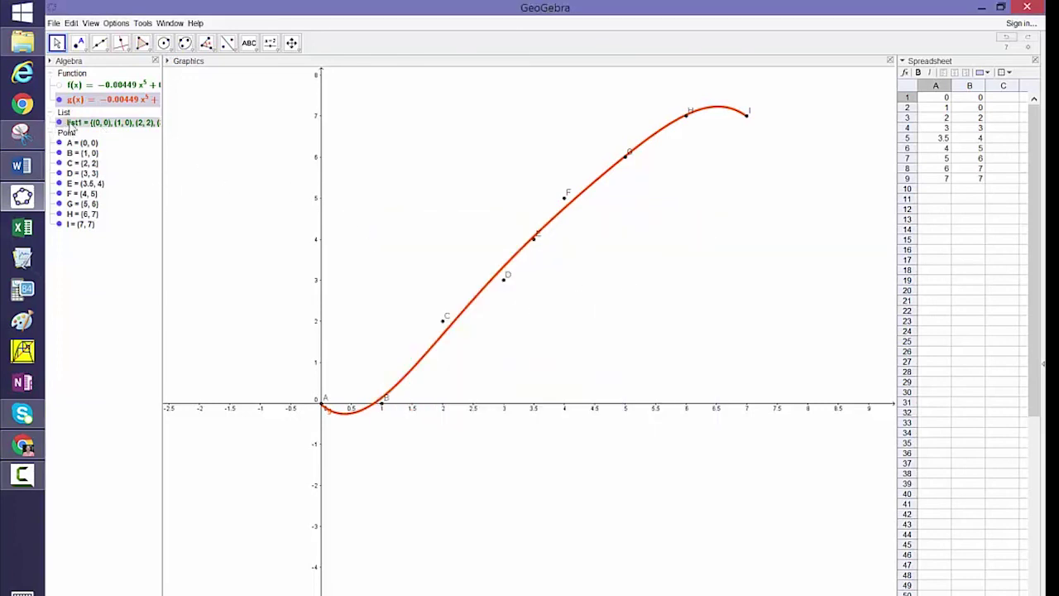
Step: Enlarge list1's points from size 5 to 7, colour them blue, then select points A to I
right_click(74, 124)
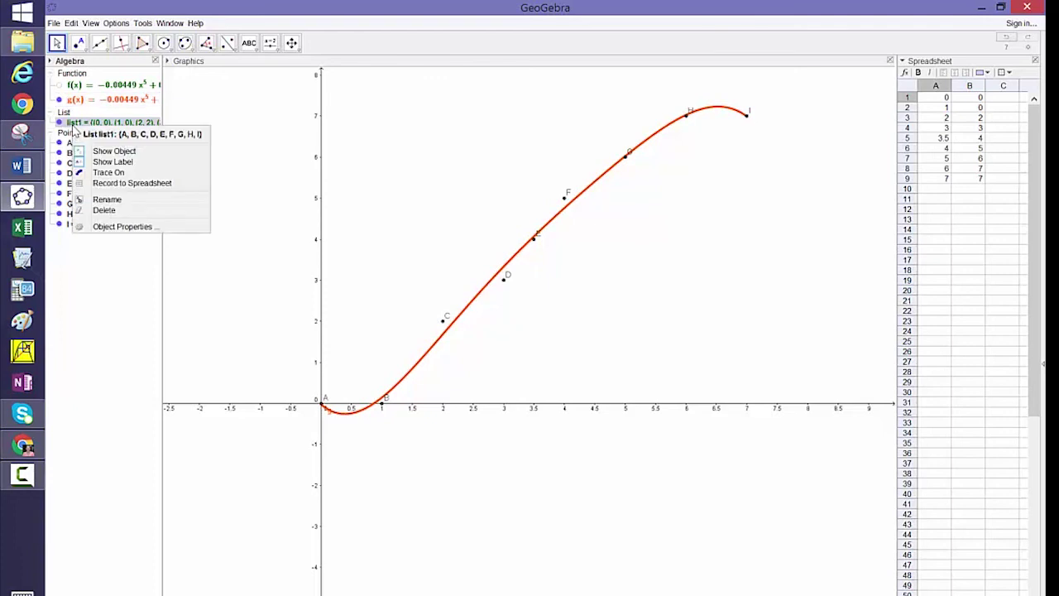
left_click(124, 226)
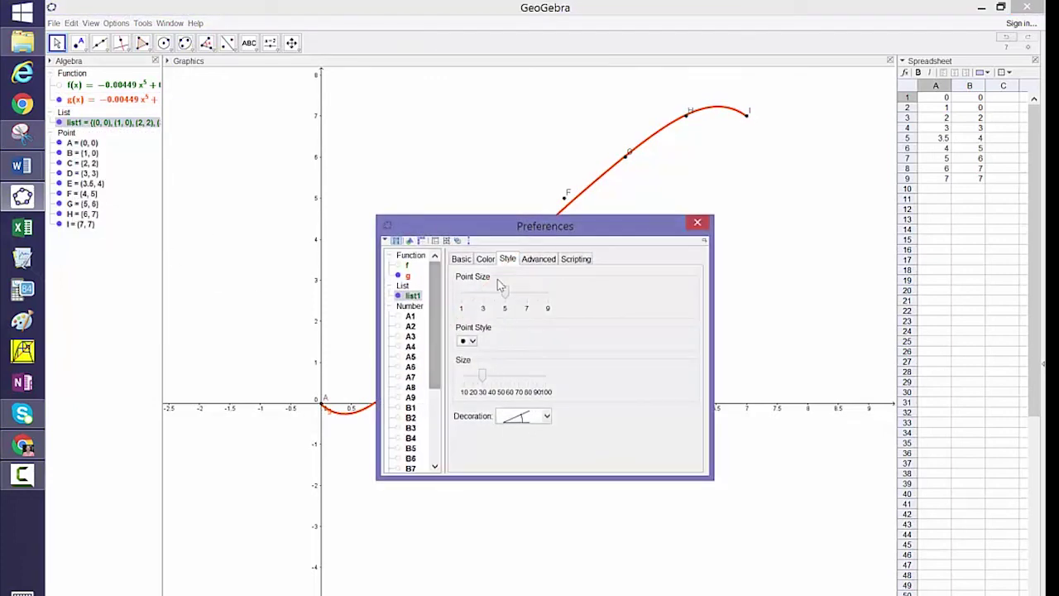
left_click_drag(505, 295, 526, 292)
left_click(486, 259)
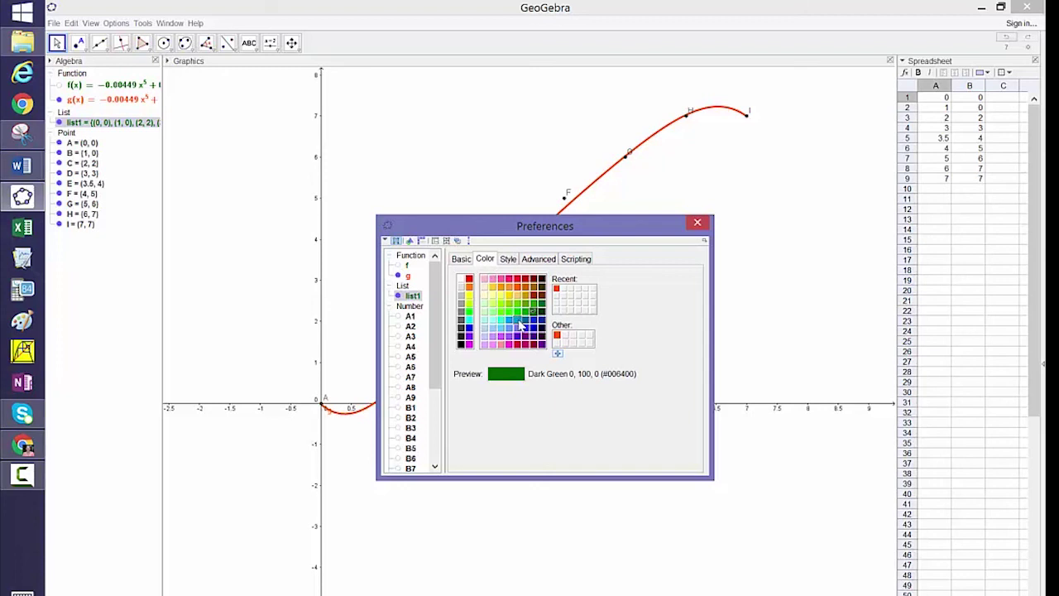
left_click(517, 320)
left_click(697, 222)
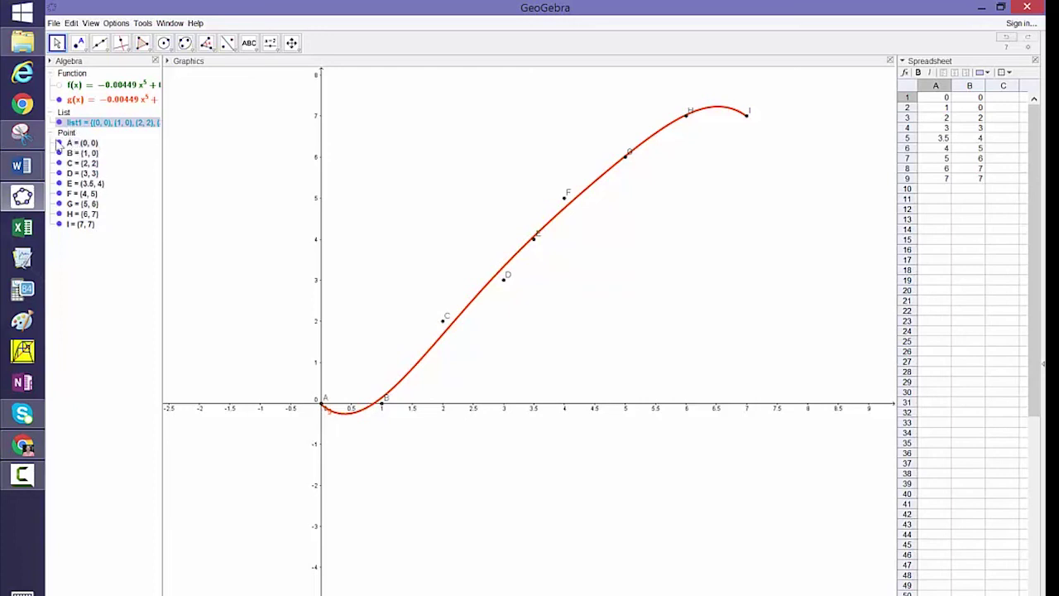
mouse_move(75, 143)
left_mouse_down()
mouse_move(78, 172)
mouse_move(68, 142)
left_mouse_up()
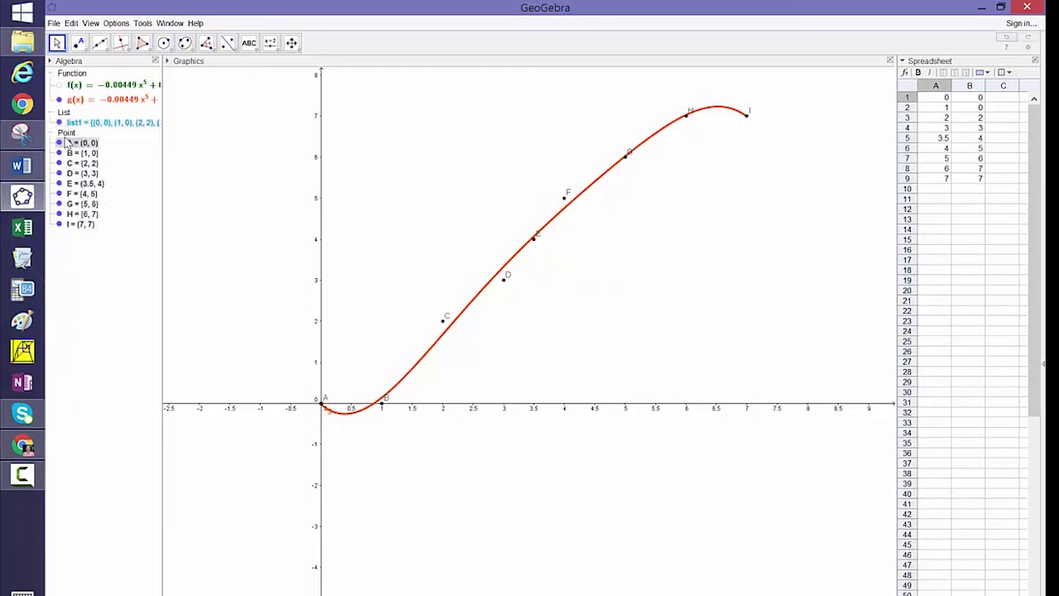
left_click(65, 135)
Step: Colour points A to I blue and raise their point size to about 6, then deselect them
right_click(66, 137)
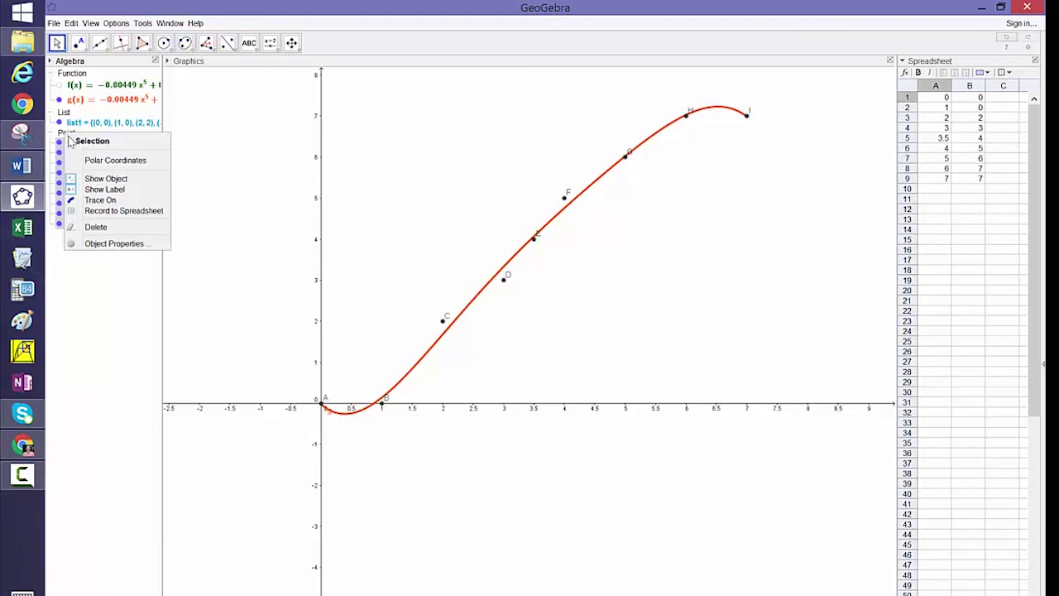
left_click(100, 244)
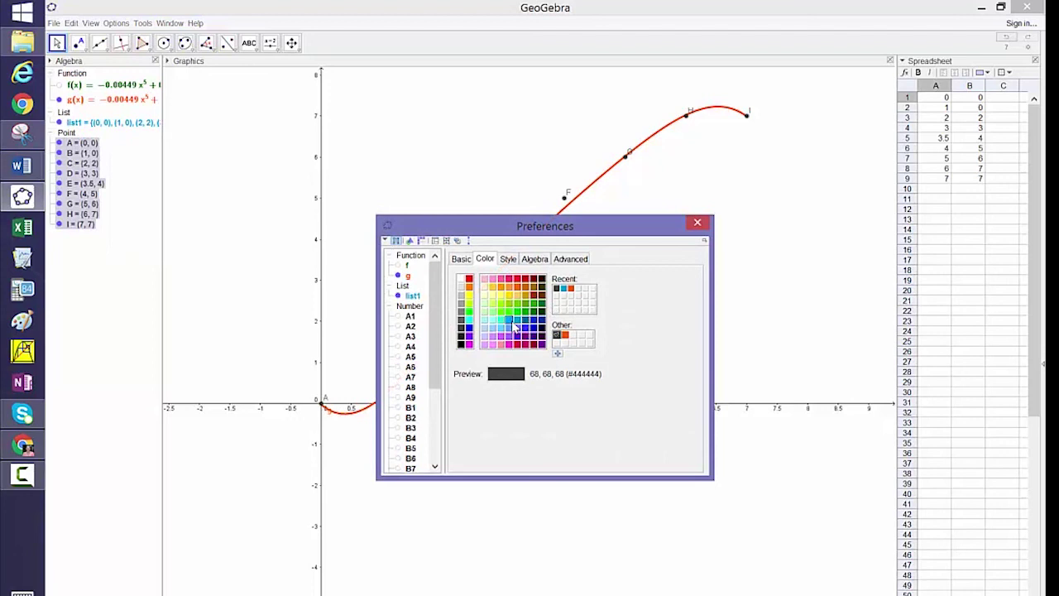
left_click(514, 326)
left_click(508, 259)
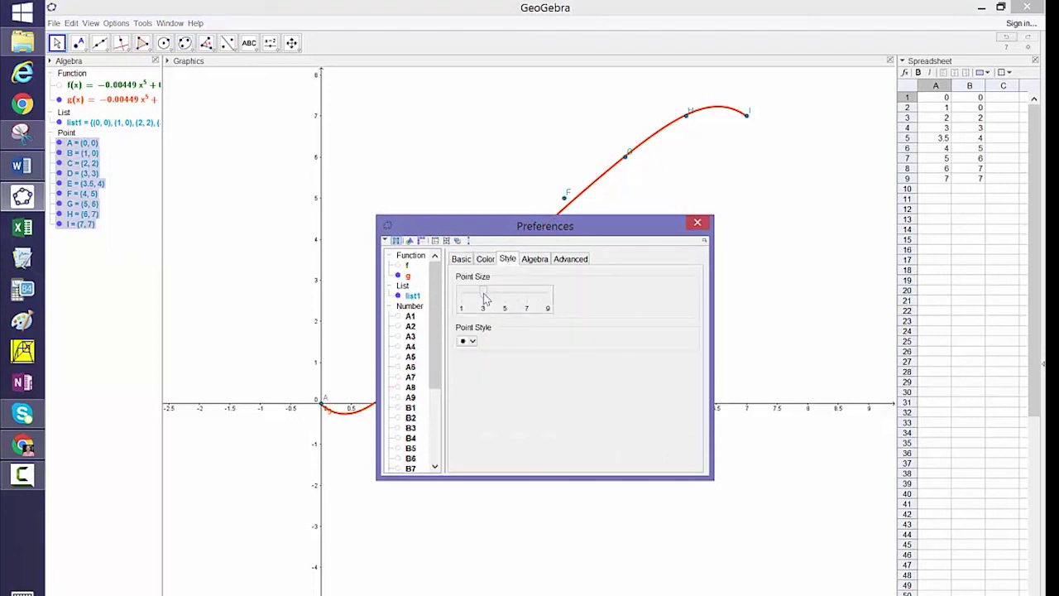
left_click_drag(485, 296, 516, 295)
left_click(698, 222)
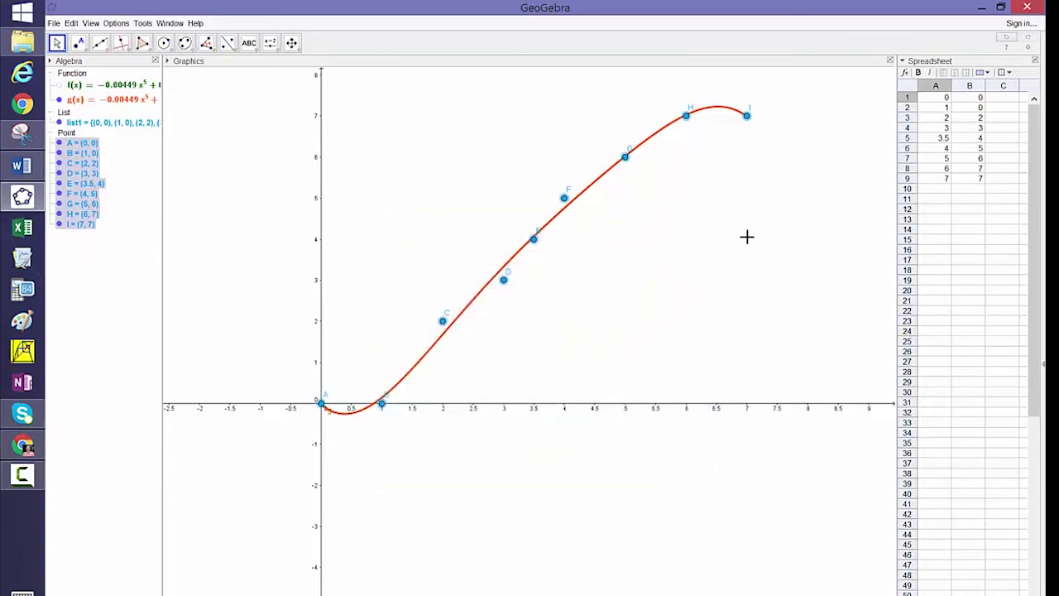
left_click(746, 236)
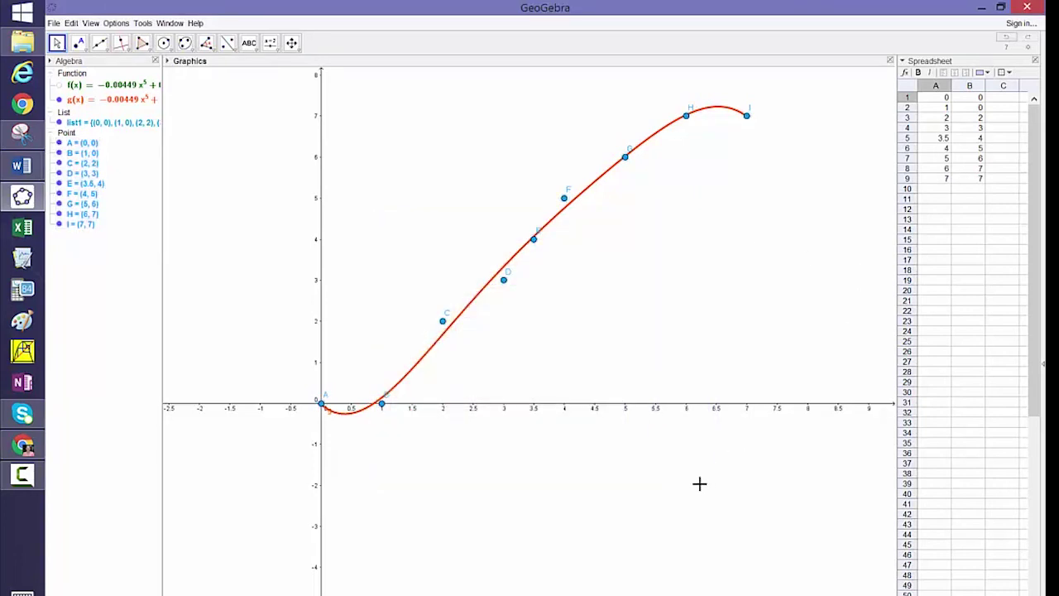